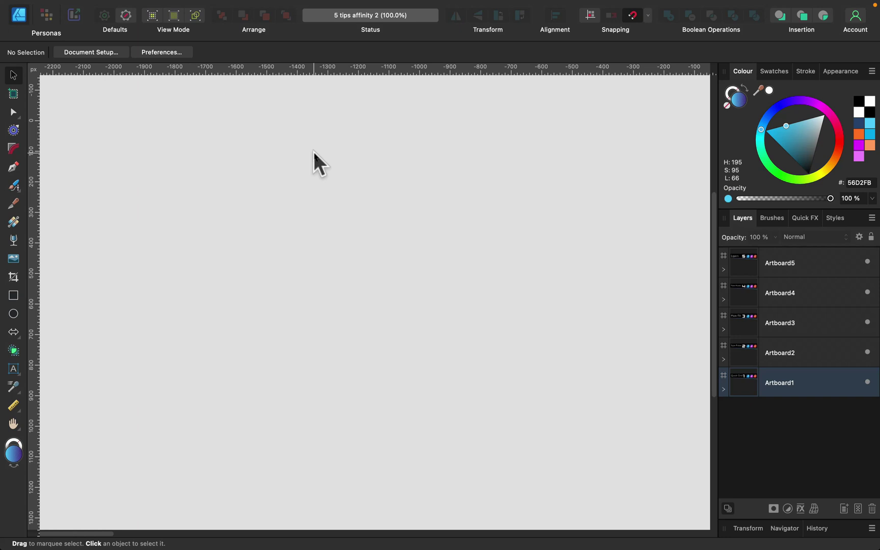
Pan the canvas until Artboard1, with its Quick Grid banner and three app icons, is fully visible
key("space")
left_click_drag(569, 162, 338, 177)
left_click_drag(539, 210, 255, 186)
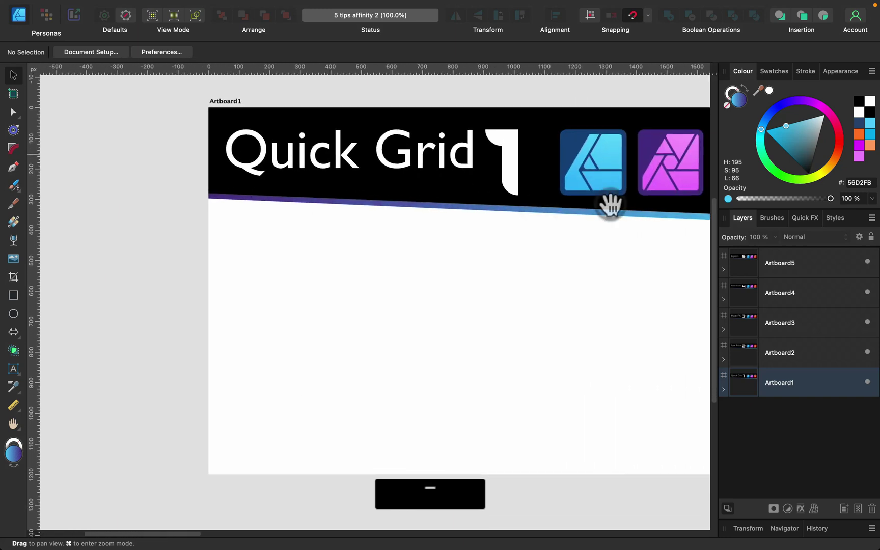
left_click_drag(607, 208, 474, 206)
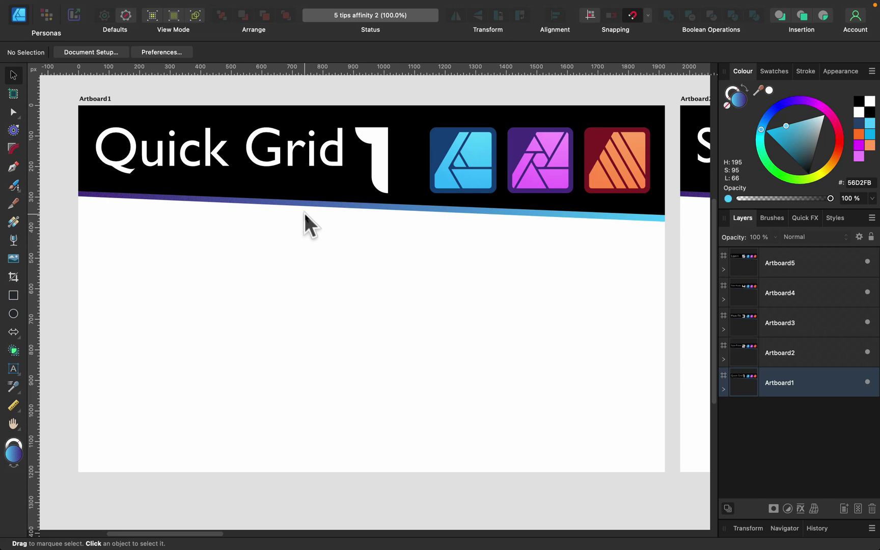
Draw a 5×4 Quick Grid of gradient stars with the Star tool, undoing a test rotation
left_click(13, 332)
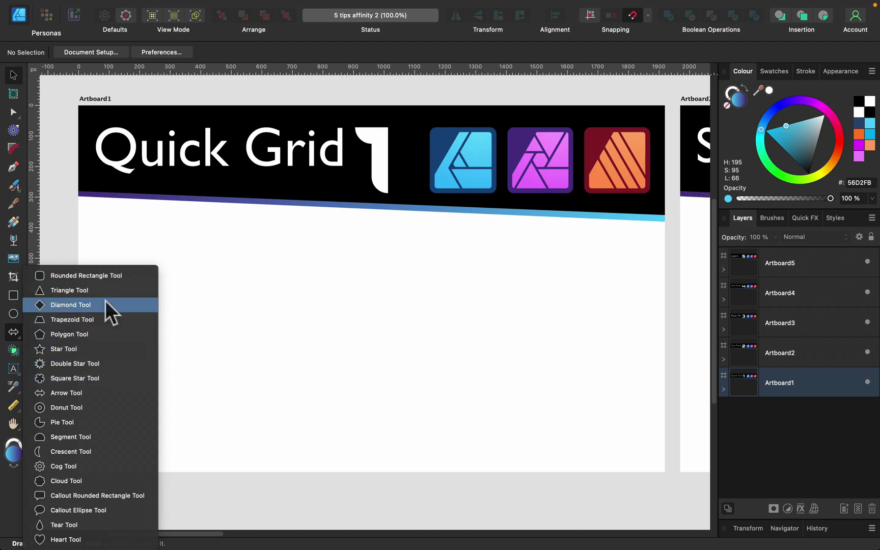
left_click(101, 348)
left_click_drag(202, 255, 261, 292)
key("Right")
key("Right")
key("Right")
key("Right")
key("Down")
key("Down")
key("Down")
key("shift")
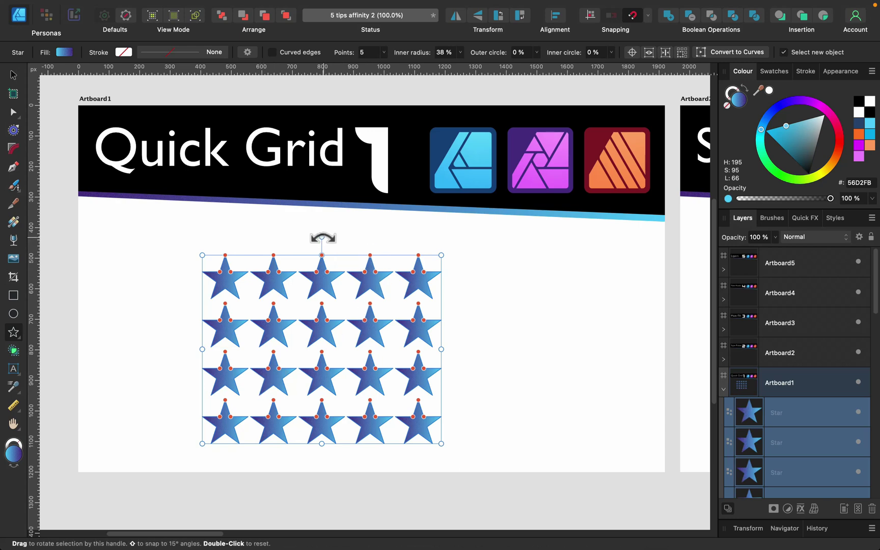
mouse_move(322, 237)
left_mouse_down()
mouse_move(367, 251)
mouse_move(350, 241)
mouse_move(263, 258)
mouse_move(316, 252)
mouse_move(367, 282)
mouse_move(307, 242)
left_mouse_up()
key("super+z")
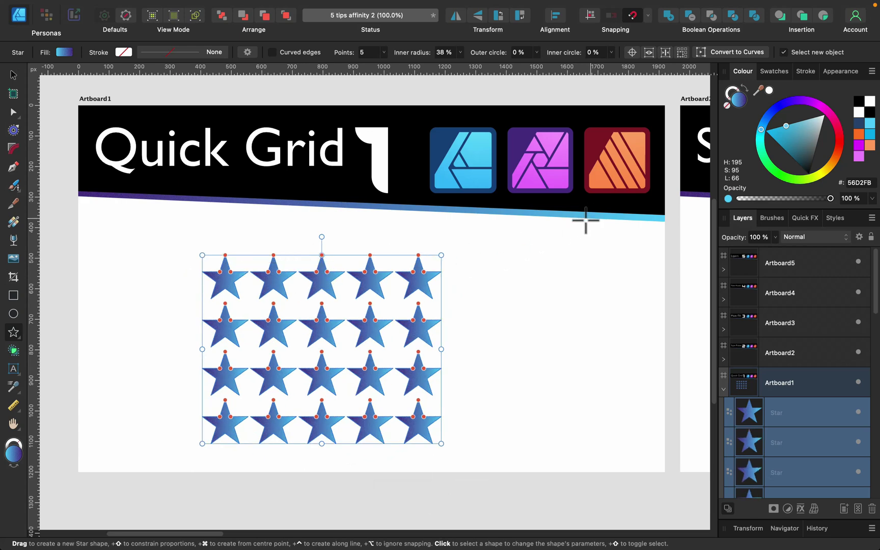
Enable Transform Objects Separately, try rotating each star individually, then undo it
left_click(681, 51)
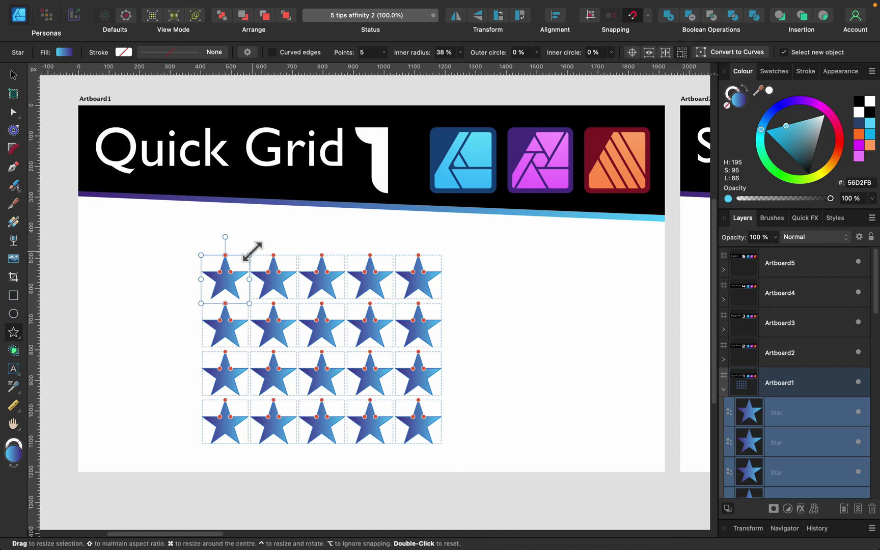
left_click_drag(254, 249, 231, 242)
key("super+z")
key("super+z")
key("super+z")
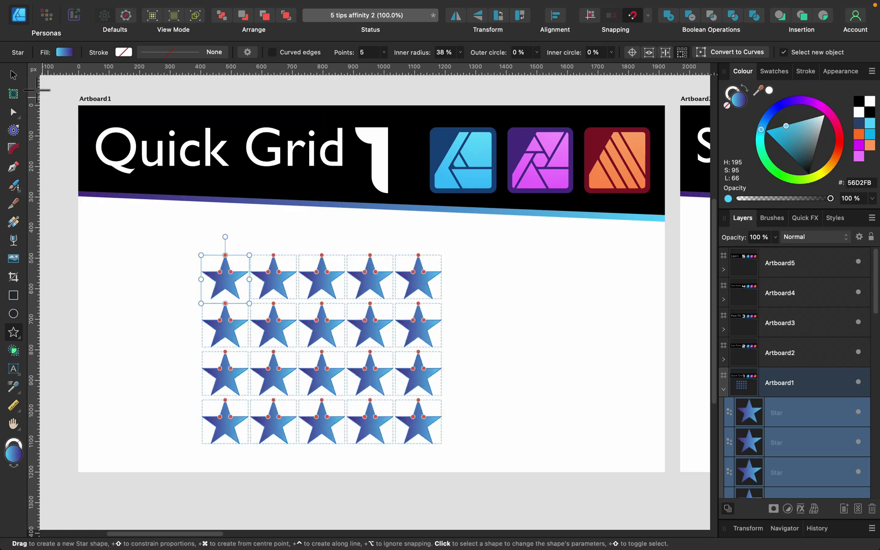
Marquee-select all twenty stars with the Move tool and delete them
left_click(13, 74)
left_click_drag(153, 232, 539, 496)
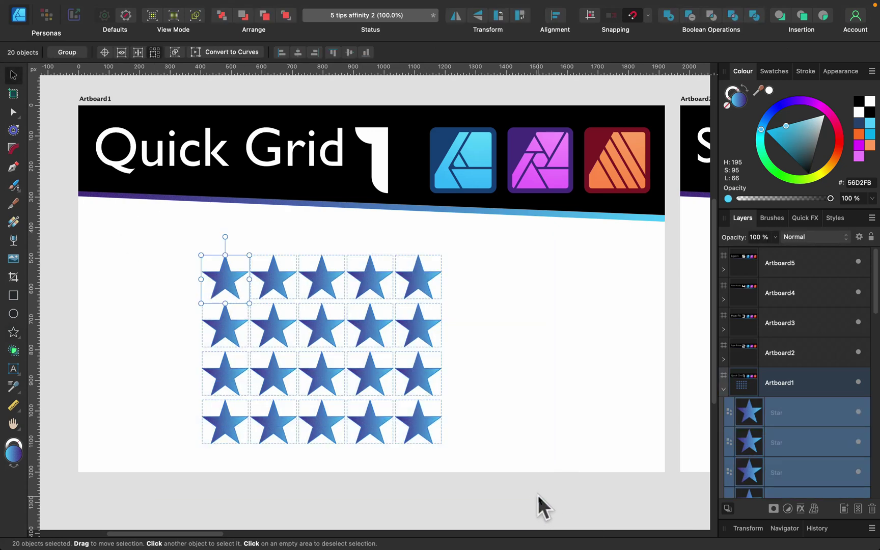
key("BackSpace")
Draw a 10-column rectangle Quick Grid, tuning gaps and rows, and stretch it into tall thin bars
left_click(521, 377)
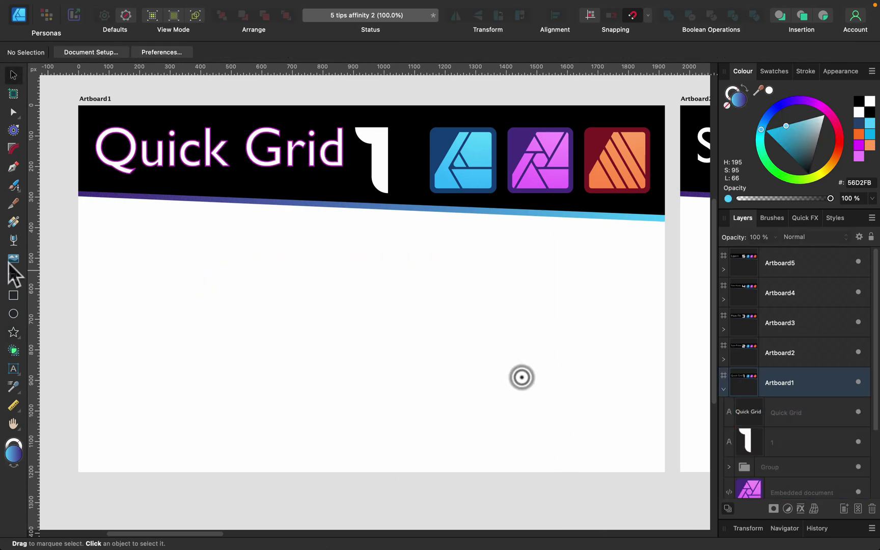
left_click(13, 295)
left_click_drag(239, 227, 266, 262)
key("Right")
key("Right")
key("Right")
key("Right")
key("Right")
key("Right")
key("Right")
key("Right")
key("Right")
key("super+Right")
key("super+Right")
key("super+Right")
key("super+Right")
key("super+Right")
key("super+Right")
key("super+Right")
key("super+Right")
key("super+Right")
key("super+Right")
key("super+Right")
key("super+Left")
key("super+Left")
key("super+Left")
key("super+Left")
key("super+Left")
key("super+Left")
key("Down")
key("Down")
key("Down")
key("Down")
key("Down")
key("Down")
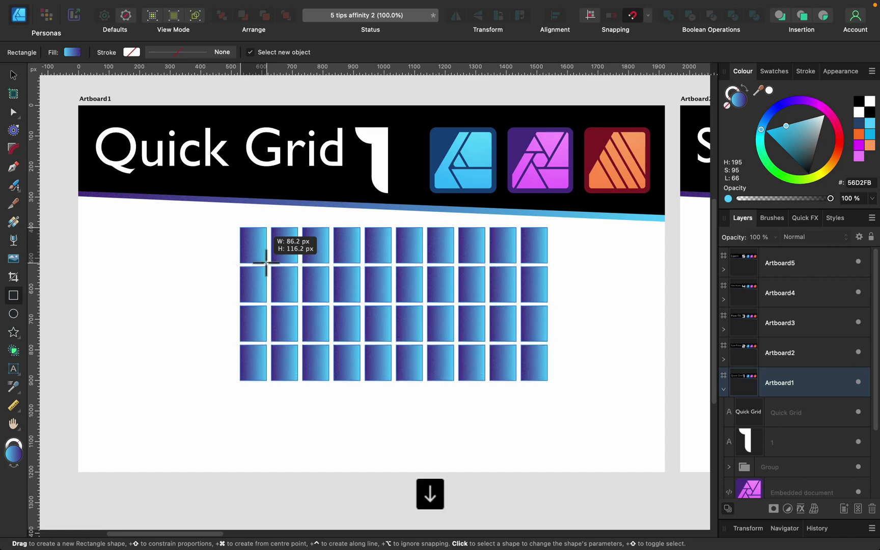
key("Down")
key("Down")
key("Down")
key("Up")
key("Up")
key("Up")
key("Up")
left_click_drag(266, 262, 248, 432)
Paste a duplicate of the ten bars and rotate the copy 90° to lie horizontally
left_click(16, 74)
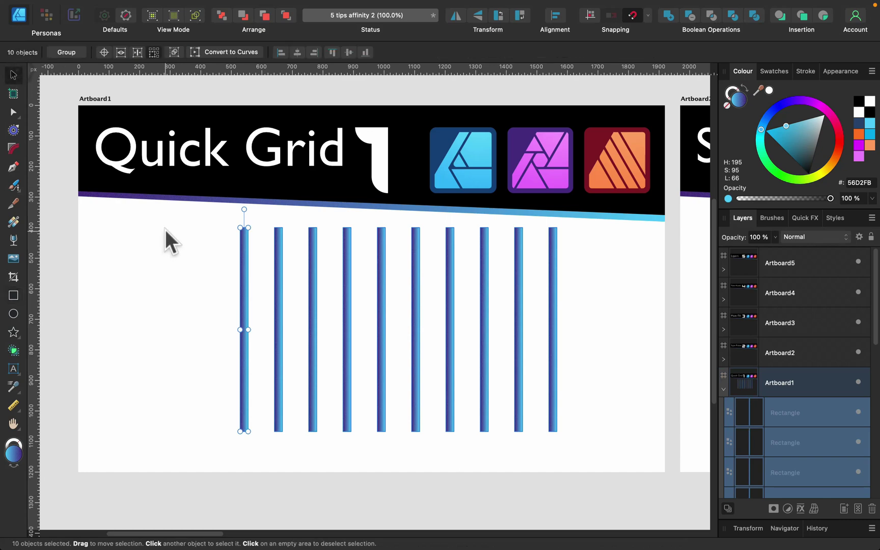
left_click_drag(182, 219, 587, 456)
key("super+v")
left_click(154, 53)
key("shift")
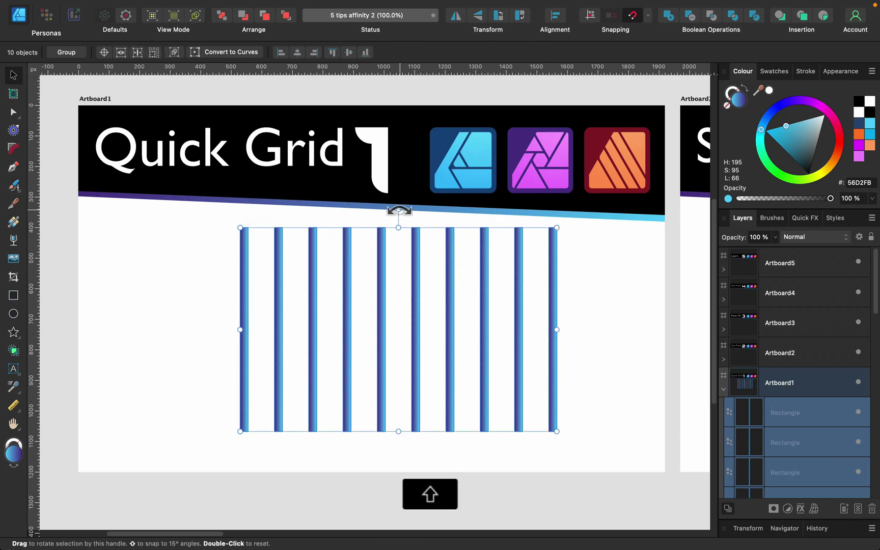
left_click_drag(399, 210, 554, 308)
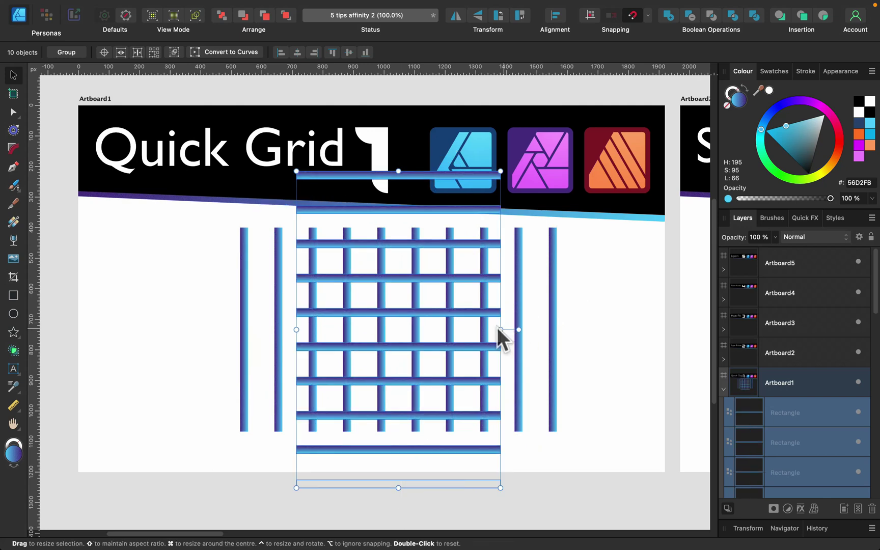
Delete the top and bottom horizontal bars and the outer vertical bars
left_click(587, 306)
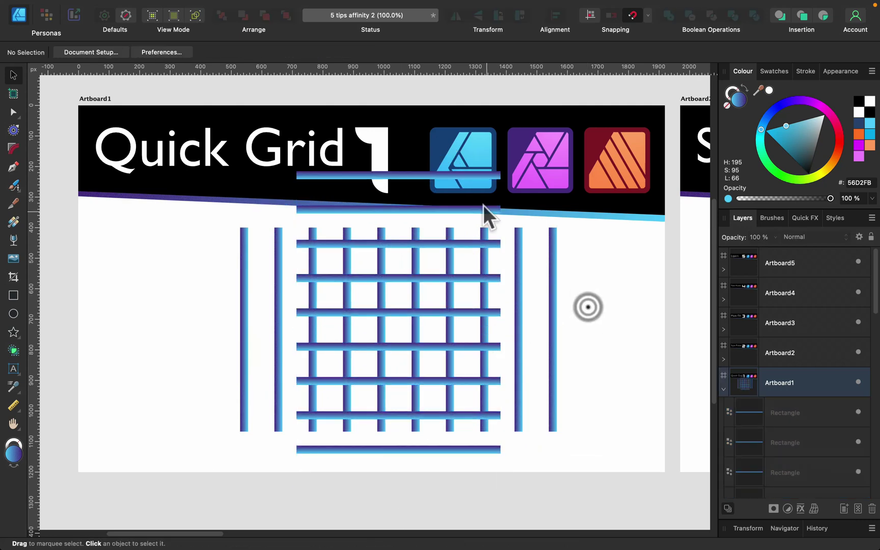
left_click(483, 206)
key("BackSpace")
key("BackSpace")
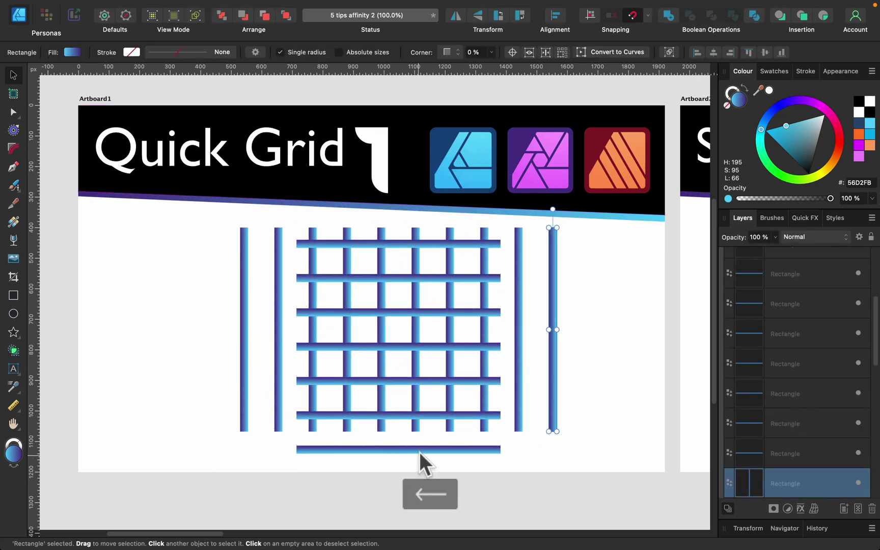
left_click(420, 451)
key("BackSpace")
left_click(519, 377)
key("BackSpace")
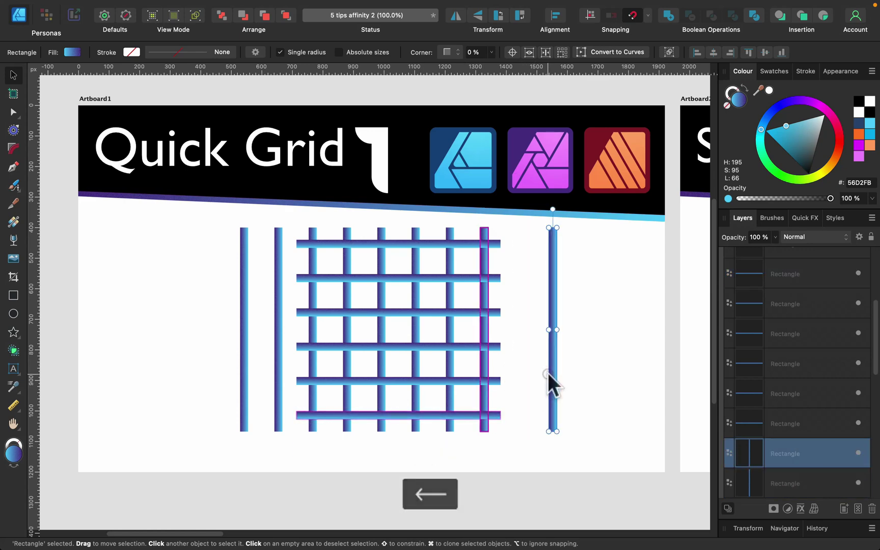
key("BackSpace")
left_click(277, 302)
key("BackSpace")
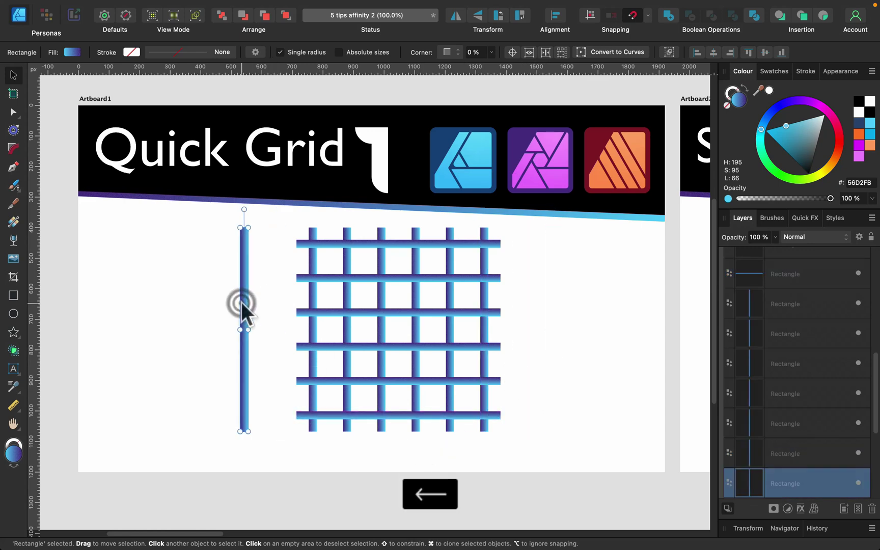
left_click(241, 302)
key("BackSpace")
Merge the twelve remaining bars into one lattice with Boolean Add and move it left
left_click_drag(263, 216, 581, 497)
left_click(582, 497)
left_click_drag(544, 447, 232, 215)
left_click(672, 15)
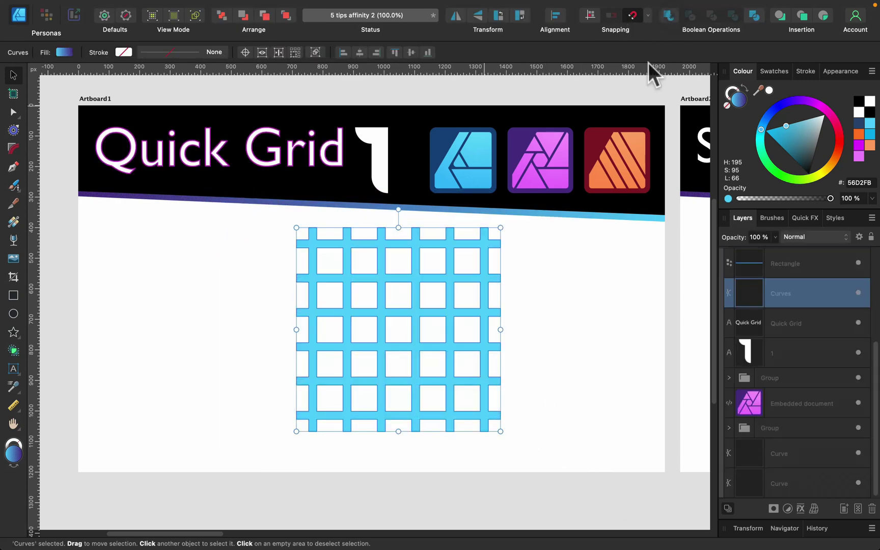
left_click_drag(451, 391, 259, 389)
Delete the thin leftover bottom bar and the merged lattice shape
left_click(497, 361)
left_click_drag(161, 441, 570, 540)
key("BackSpace")
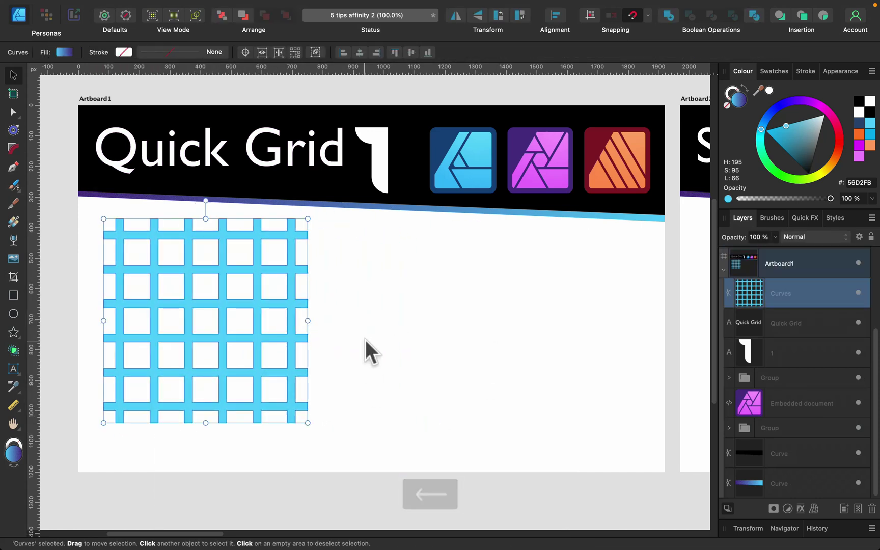
key("BackSpace")
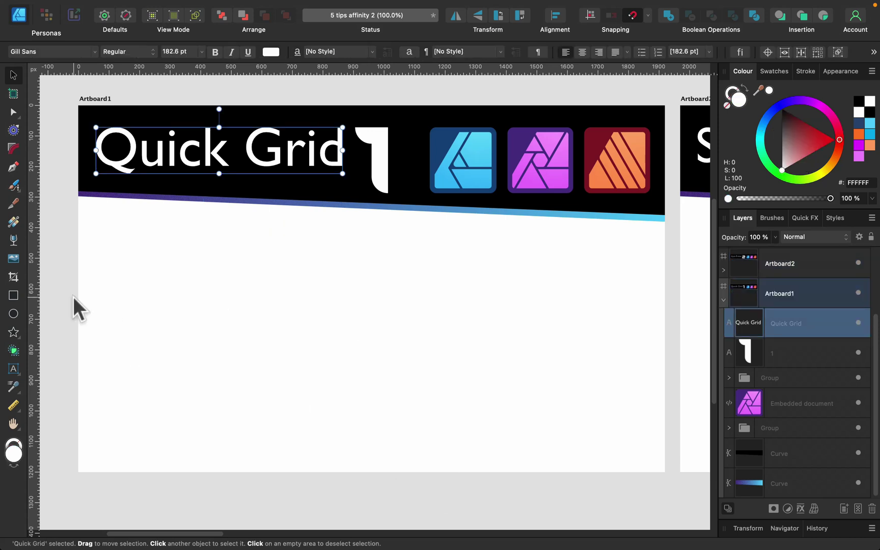
Draw a 6×4 Quick Grid of gradient hearts with the Heart tool, then deselect it
left_click(23, 331)
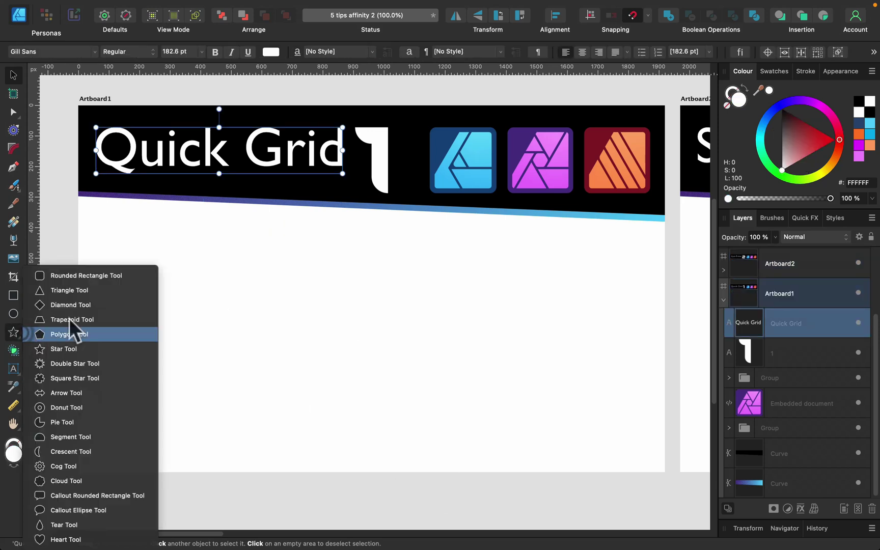
left_click(76, 539)
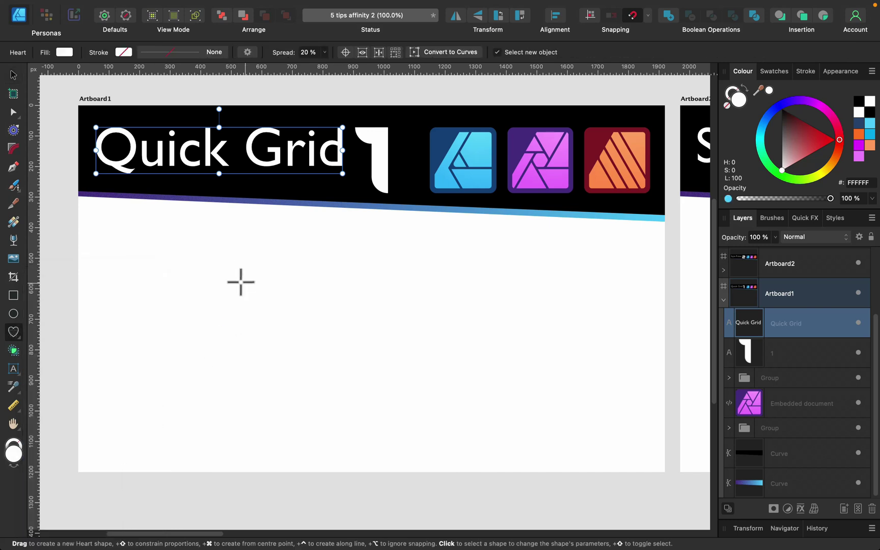
left_click_drag(235, 269, 275, 307)
key("Right")
key("Right")
key("Right")
key("Right")
key("Right")
key("Down")
key("Down")
key("Down")
key("Right")
key("Right")
key("Right")
key("Right")
key("Right")
key("Down")
key("Down")
key("Down")
key("Down")
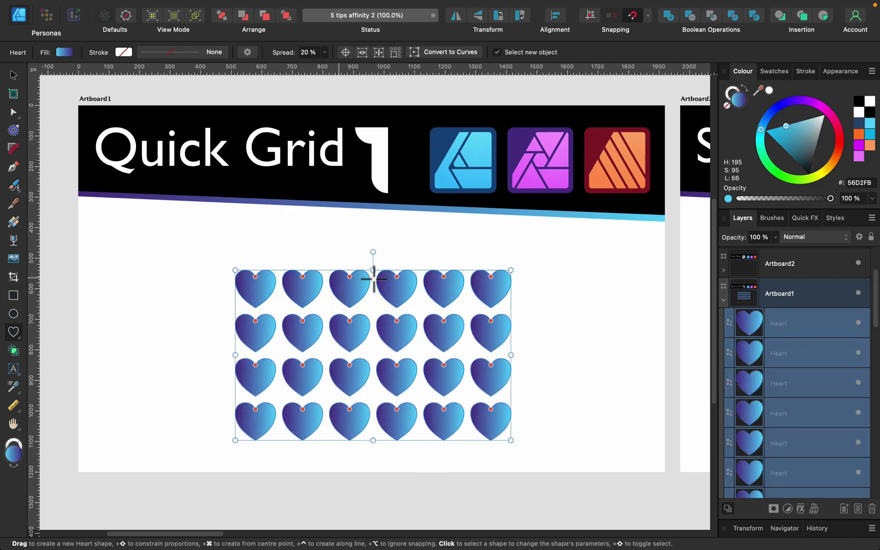
left_click(12, 75)
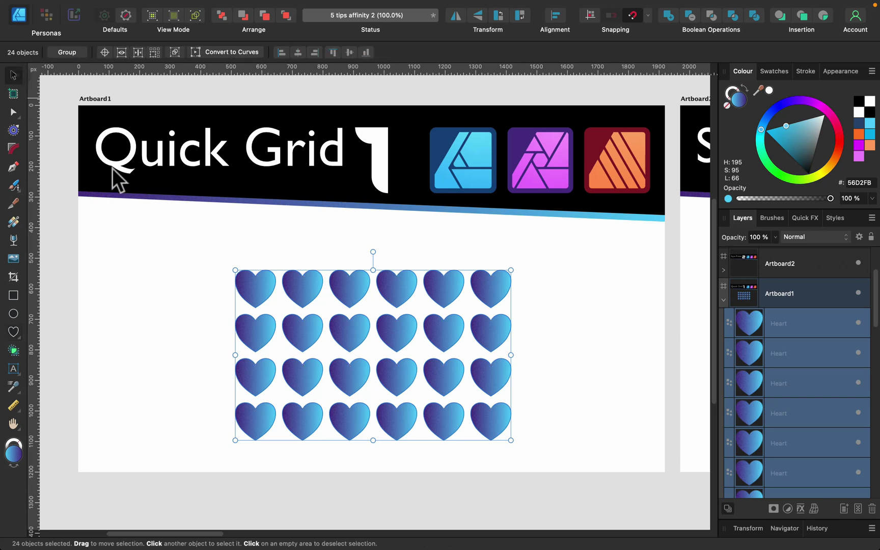
left_click(177, 239)
Shift-select twelve alternating hearts across the four rows in a checkerboard pattern
left_click(307, 299)
left_click_drag(306, 299, 401, 290)
left_click(305, 289)
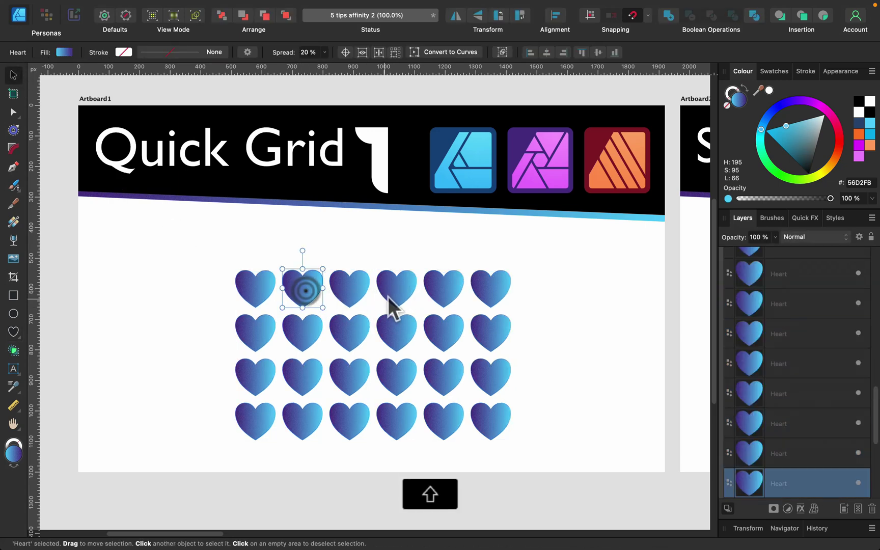
left_click(400, 294, "shift")
left_click(499, 288, "shift")
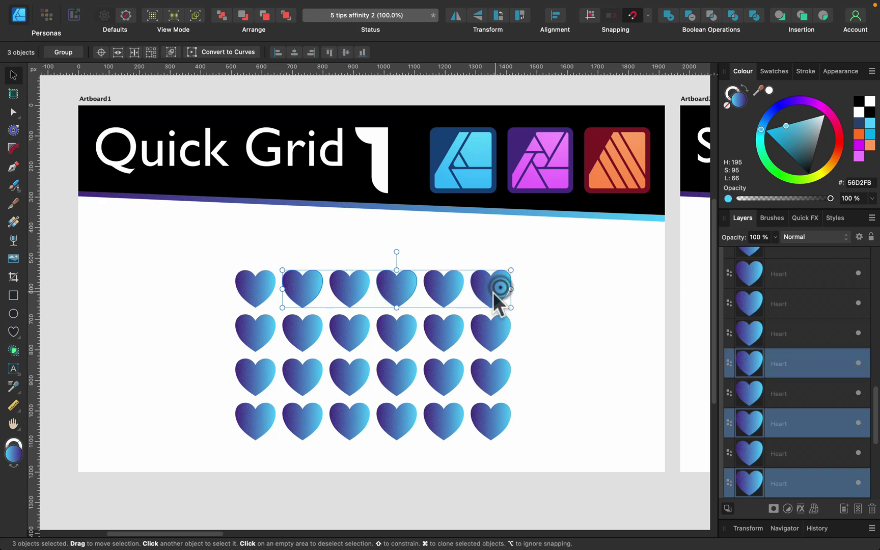
left_click(438, 335, "shift")
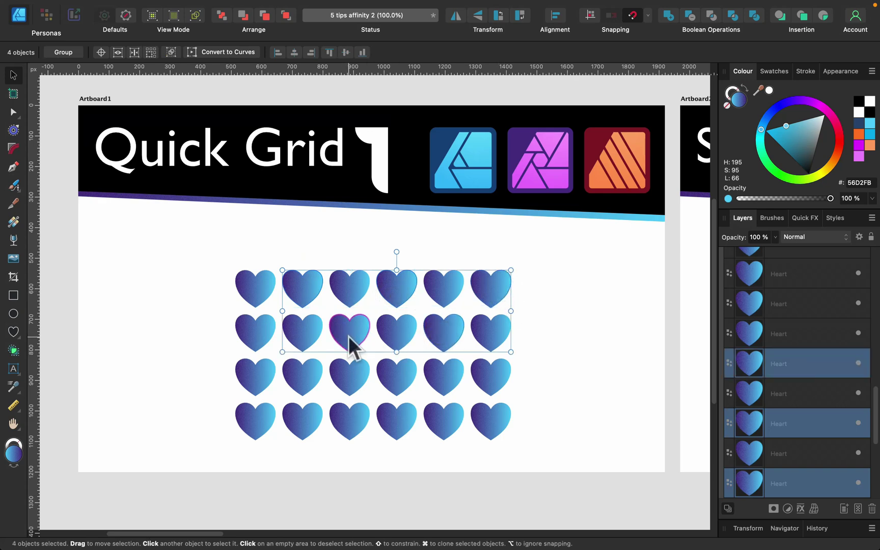
left_click(349, 335, "shift")
left_click(259, 334, "shift")
left_click(296, 370, "shift")
left_click(402, 375, "shift")
left_click(481, 378, "shift")
left_click(440, 423, "shift")
left_click(362, 421, "shift")
left_click(247, 420, "shift")
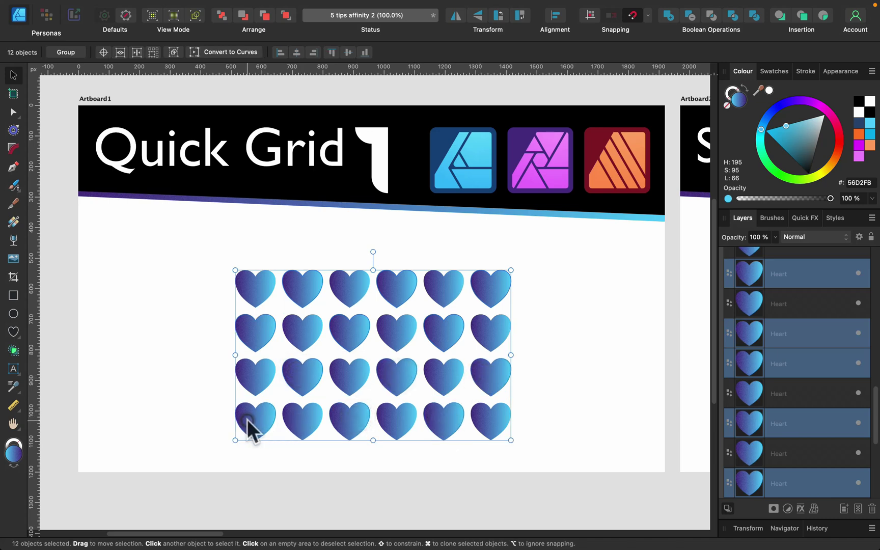
With Transform Objects Separately on, scale the twelve selected hearts down individually, then deselect
left_click(157, 51)
left_click_drag(303, 251, 295, 287)
left_click(179, 237)
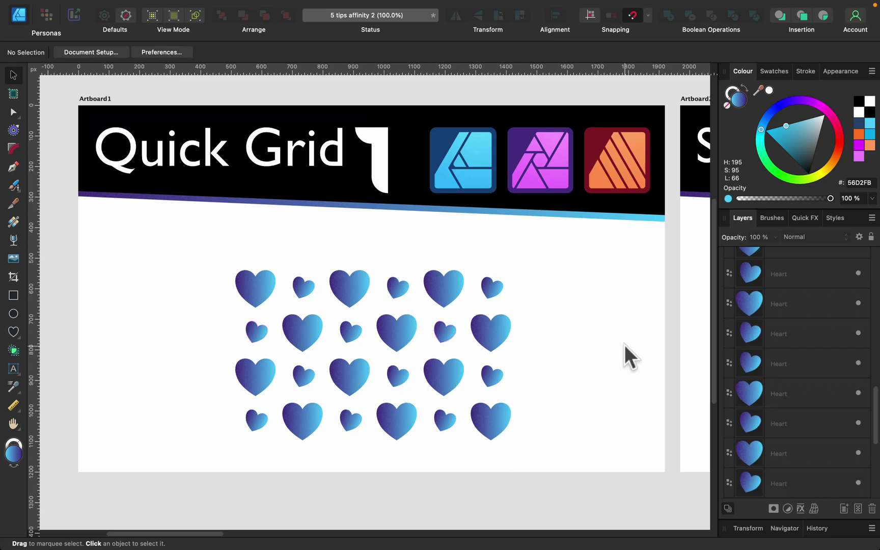
left_click(593, 310)
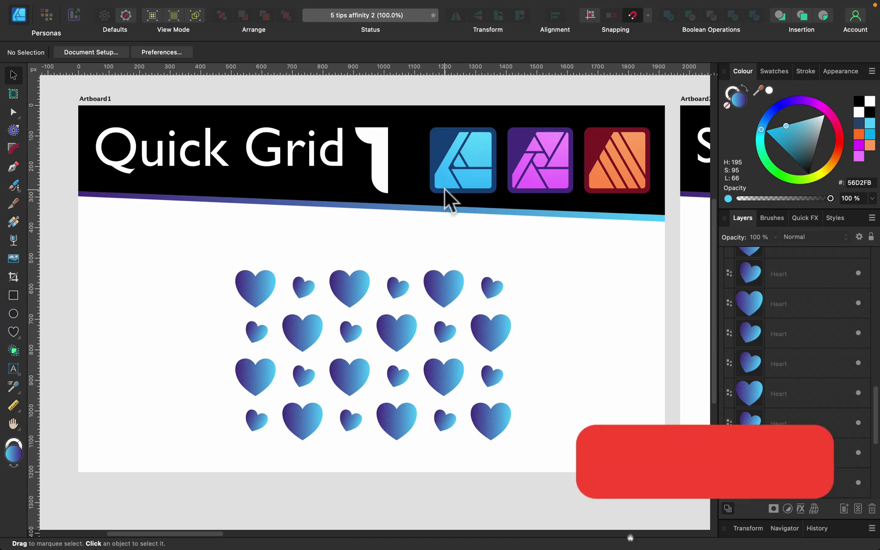
left_click_drag(625, 244, 235, 239)
left_click_drag(521, 244, 329, 243)
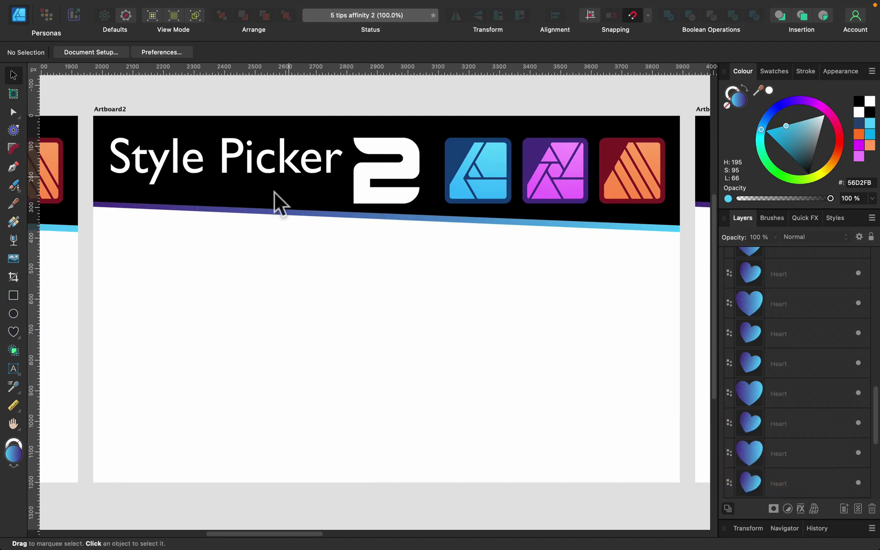
left_click_drag(16, 391, 84, 406)
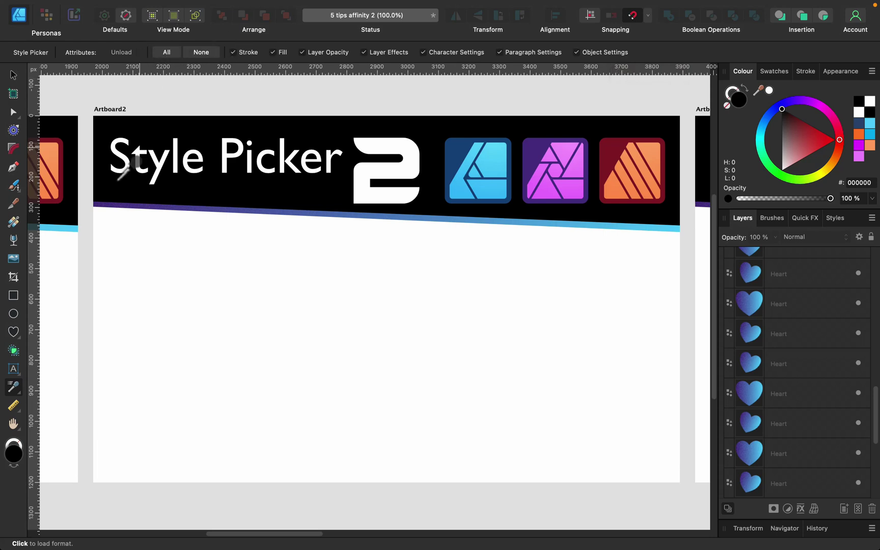
Draw a gradient circle with the Ellipse tool on the Style Picker artboard
left_click(14, 296)
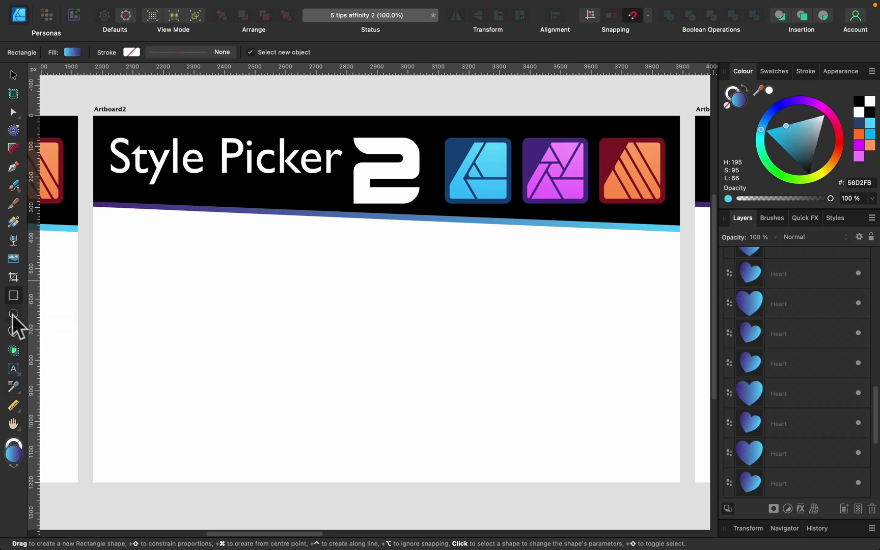
left_click(14, 313)
left_click_drag(184, 288, 274, 376)
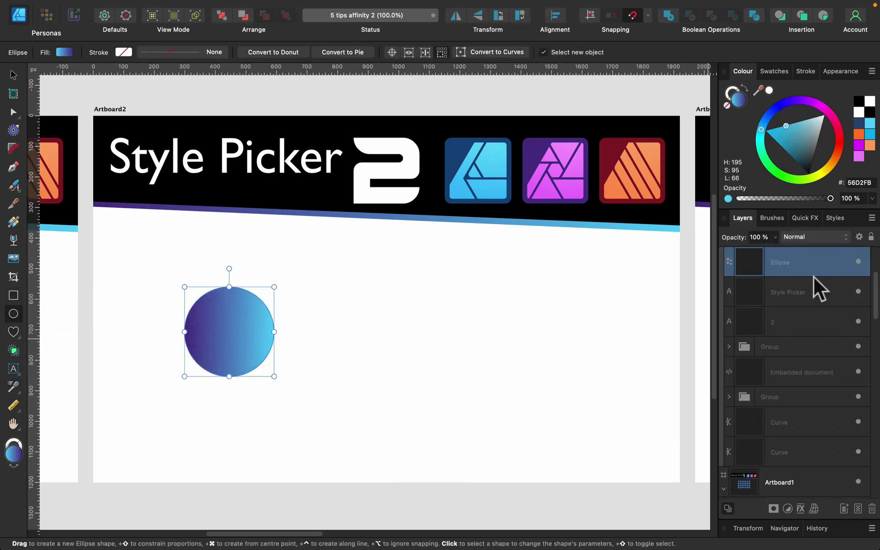
Give the circle an Inner Glow with 37.3 px radius and Overlay blend mode
left_click(801, 509)
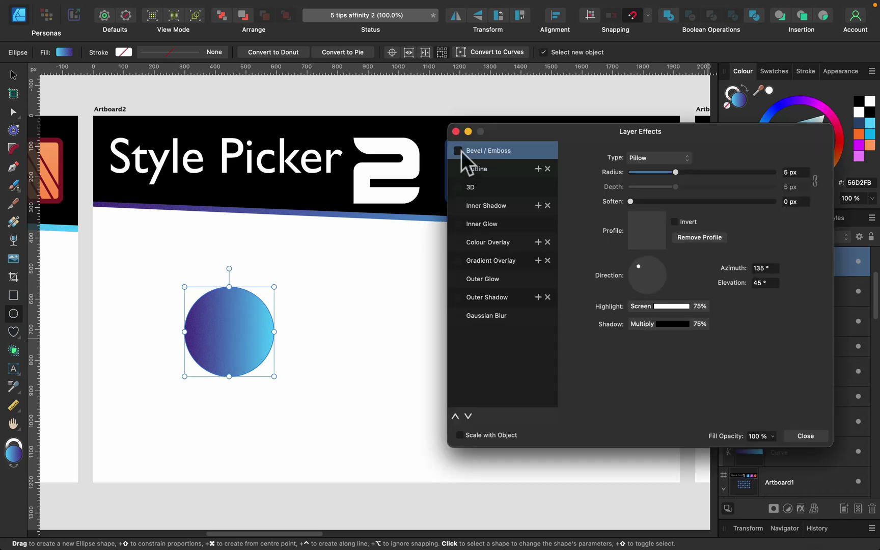
left_click(457, 225)
left_click(548, 236)
left_click(548, 228)
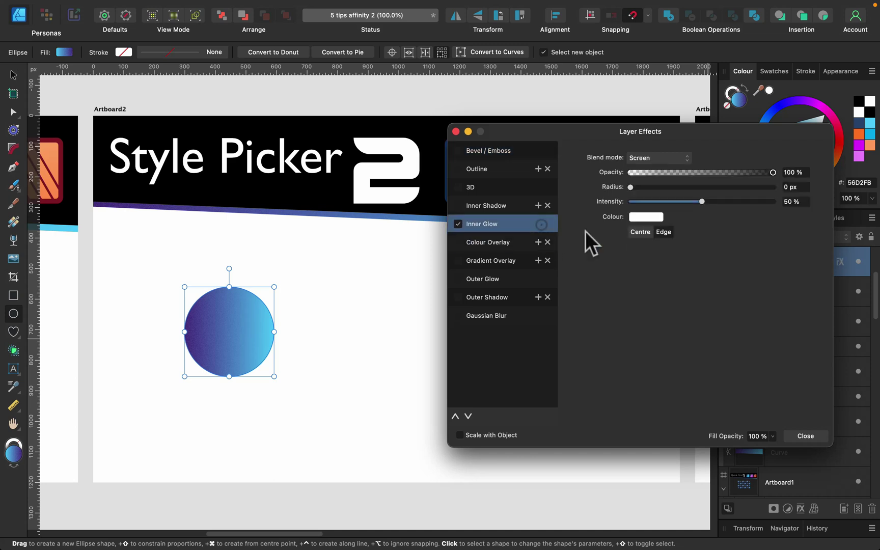
left_click_drag(668, 188, 737, 187)
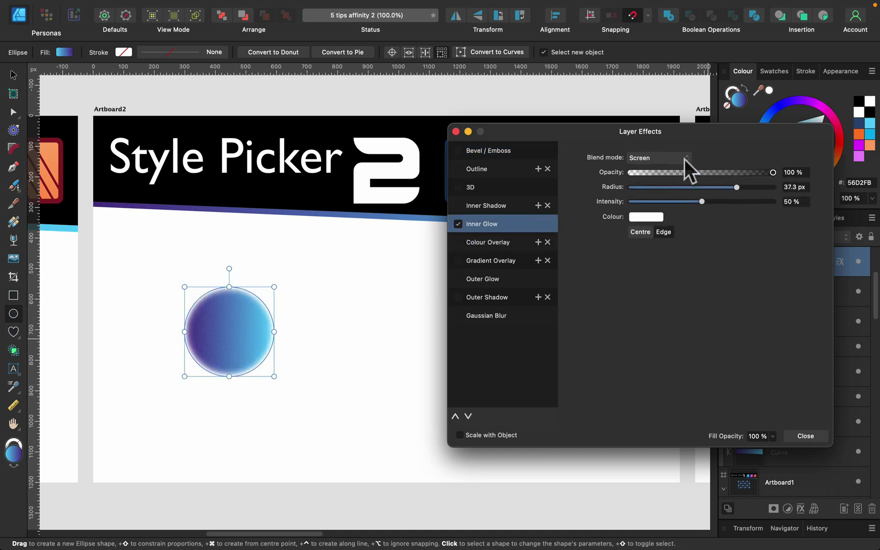
left_click(682, 158)
left_click(668, 211)
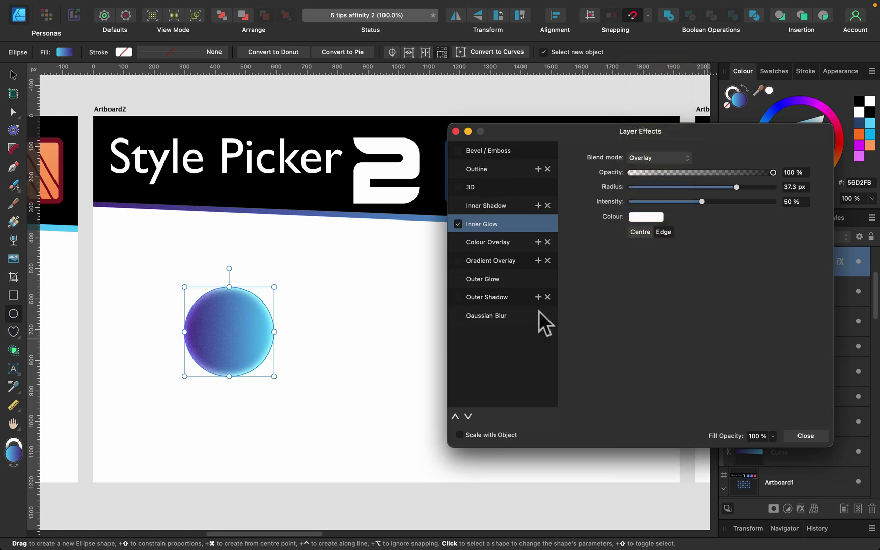
Add an Outer Shadow with 4.9 px radius, 2.6 px offset and 81% intensity
left_click(513, 296)
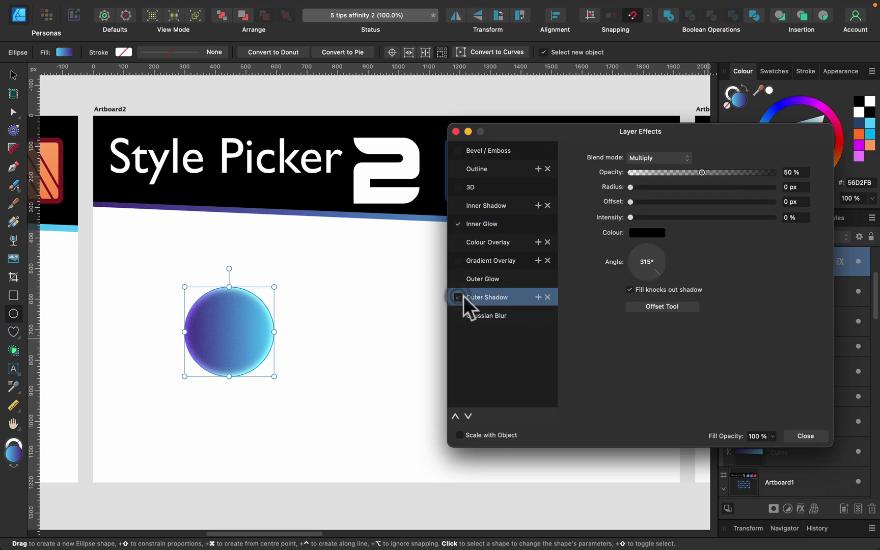
left_click(675, 187)
left_click(667, 202)
left_click_drag(668, 217, 719, 201)
left_click(805, 436)
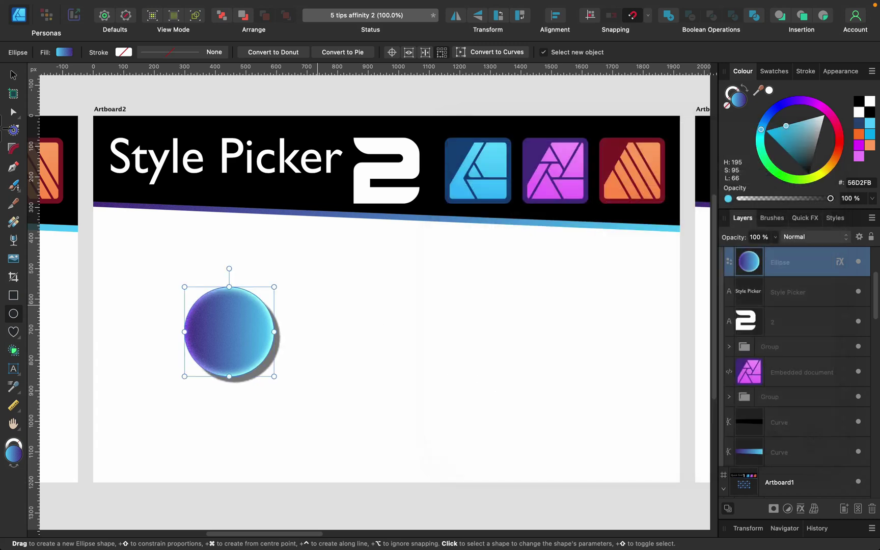
left_click(14, 74)
left_click(281, 268)
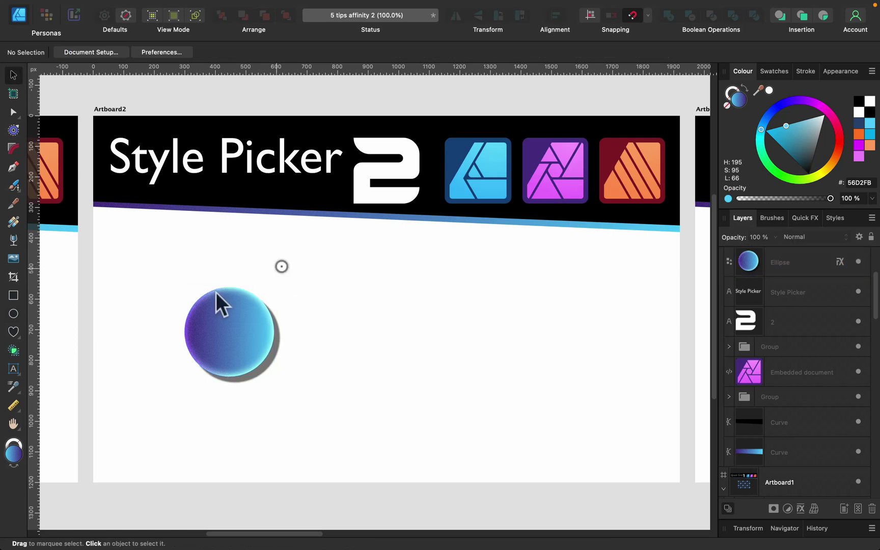
Draw a heart to the right of the circle and give it a flat orange fill
left_click(13, 332)
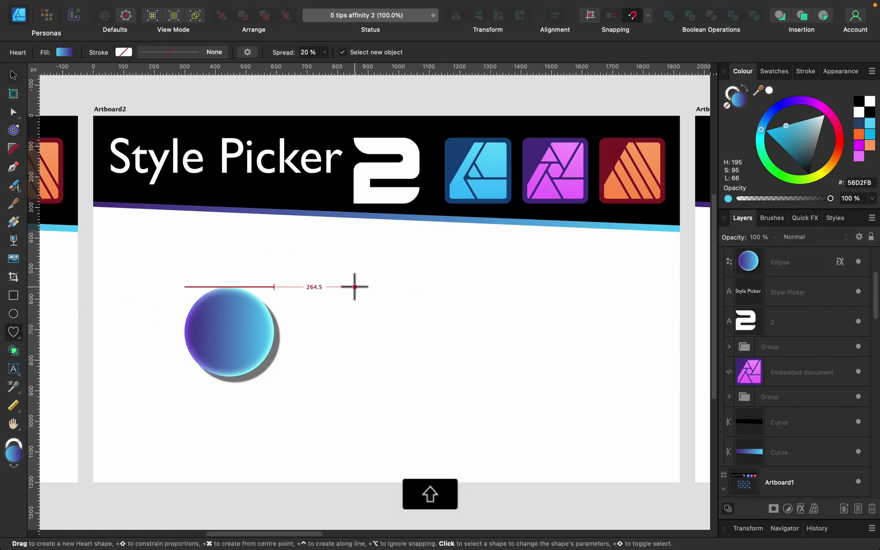
left_click_drag(353, 287, 457, 394)
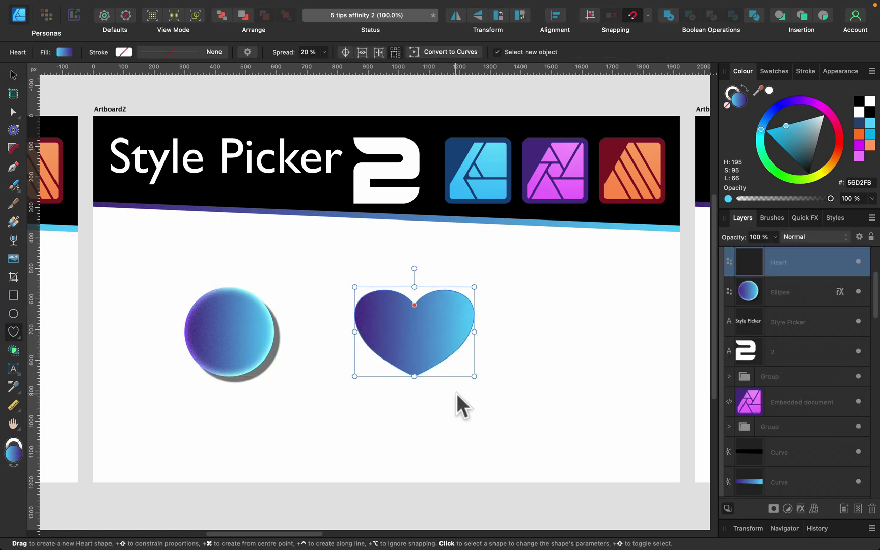
left_click(14, 75)
left_click_drag(466, 350, 575, 350)
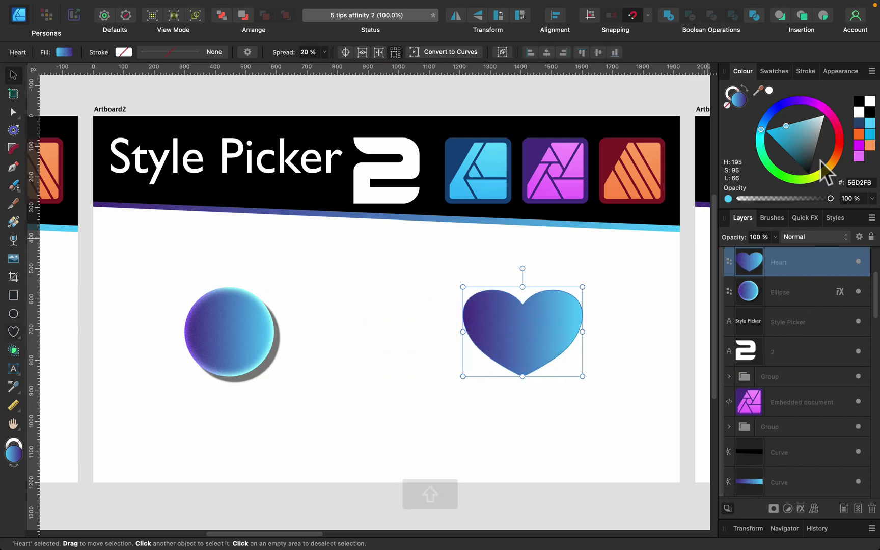
left_click(834, 165)
Copy the circle's gradient, glow and shadow onto the heart with the Style Picker
left_click(217, 310)
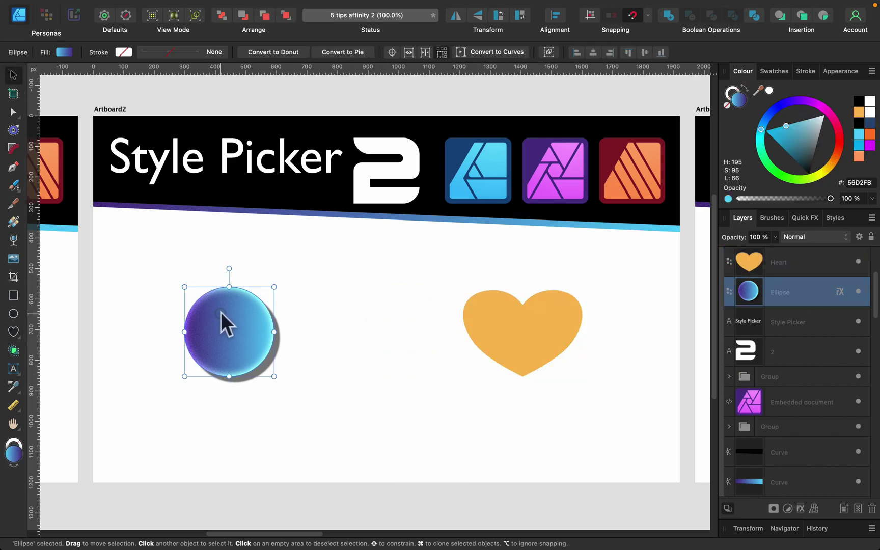
left_click(481, 322)
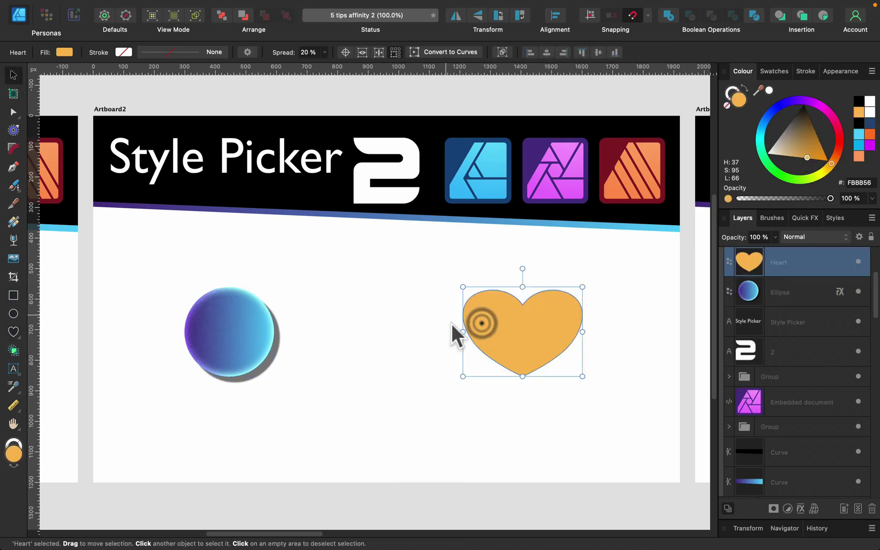
left_click(16, 388)
left_click(54, 402)
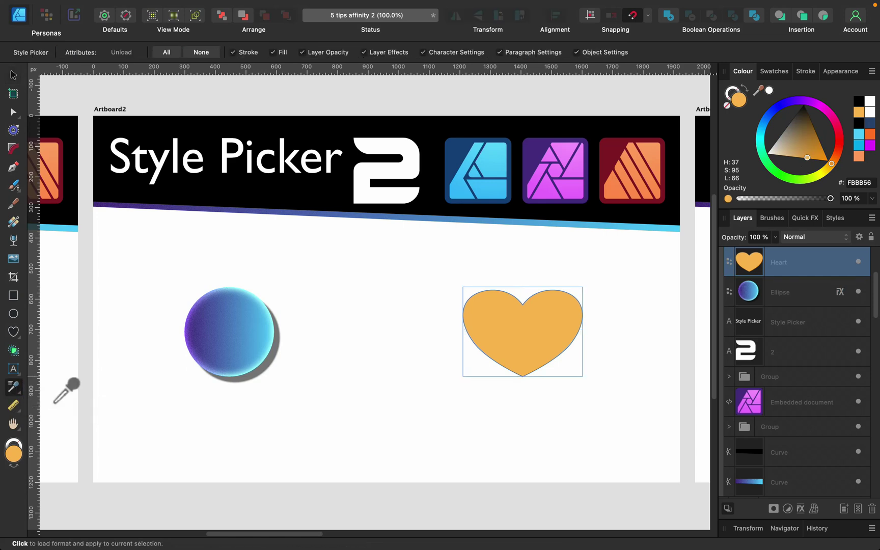
left_click(230, 319)
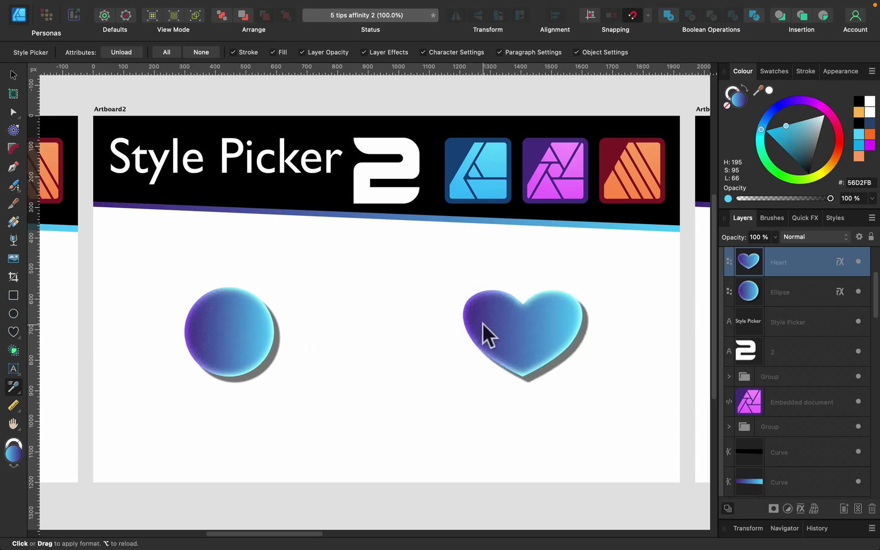
Move the heart beside the circle and enlarge both shapes together
left_click(14, 75)
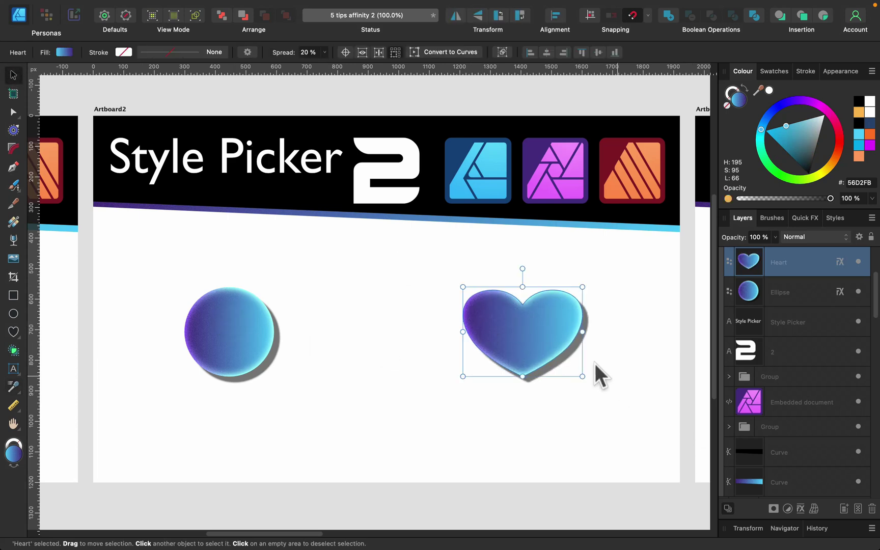
left_click_drag(539, 334, 387, 333)
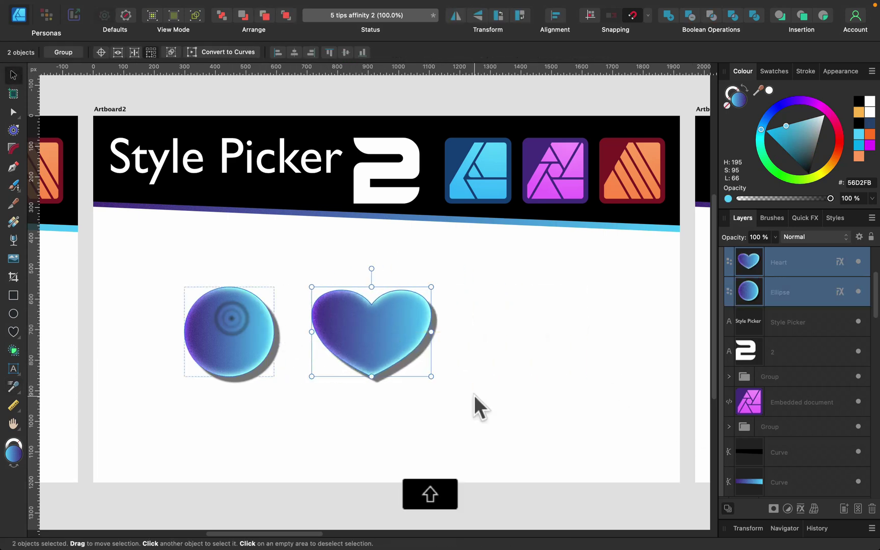
left_click_drag(431, 376, 487, 419)
left_click(592, 398)
left_click_drag(362, 351, 404, 353)
left_click(330, 293)
Pan the canvas over to the Multi FX 3 artboard
key("space")
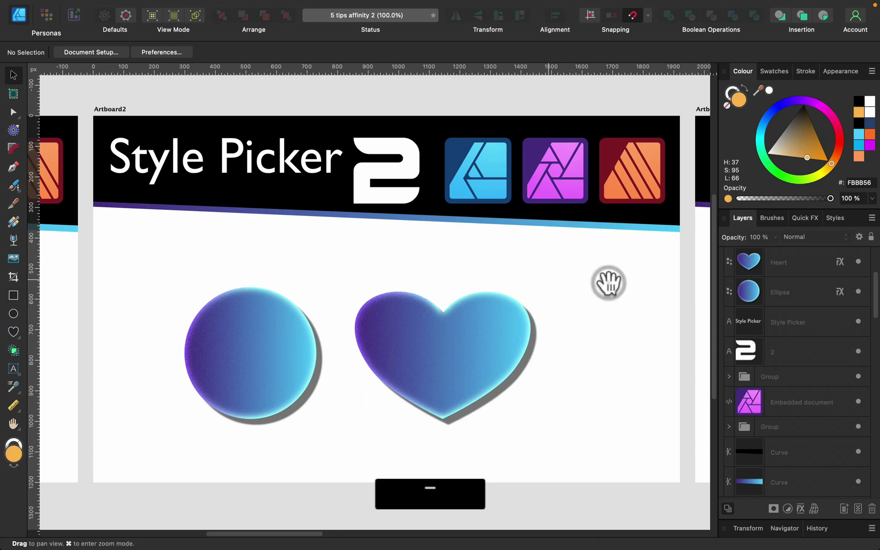
left_click_drag(583, 278, 280, 270)
left_click_drag(563, 265, 248, 277)
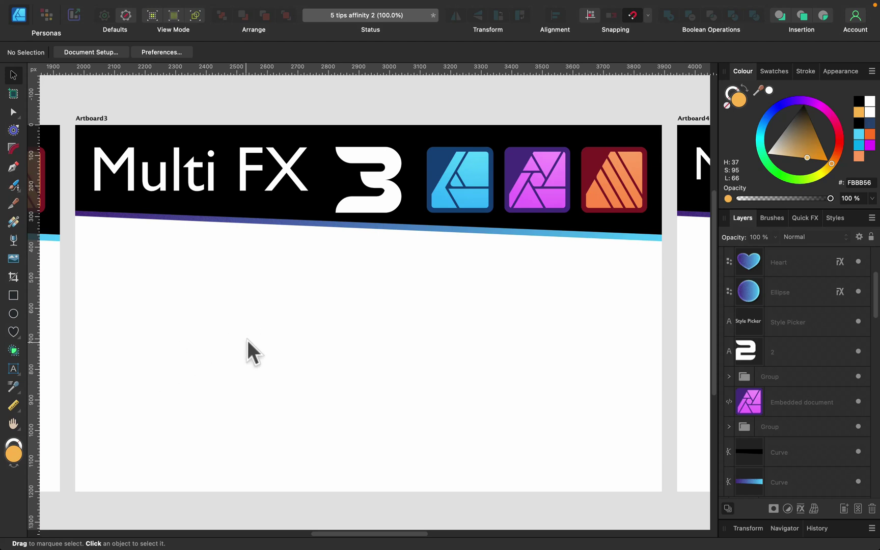
Draw a wide orange rectangle on Artboard3 and bring up its Layer Effects dialog
left_click(13, 295)
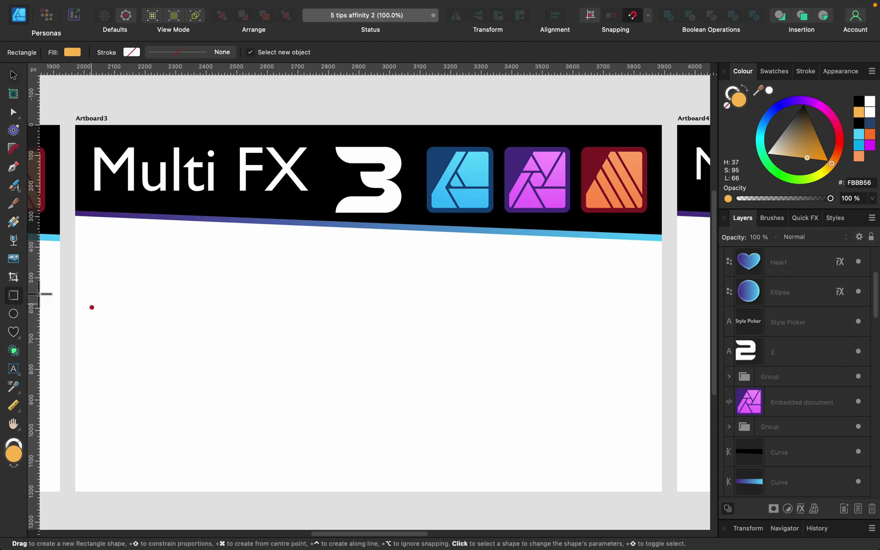
left_click_drag(178, 301, 558, 372)
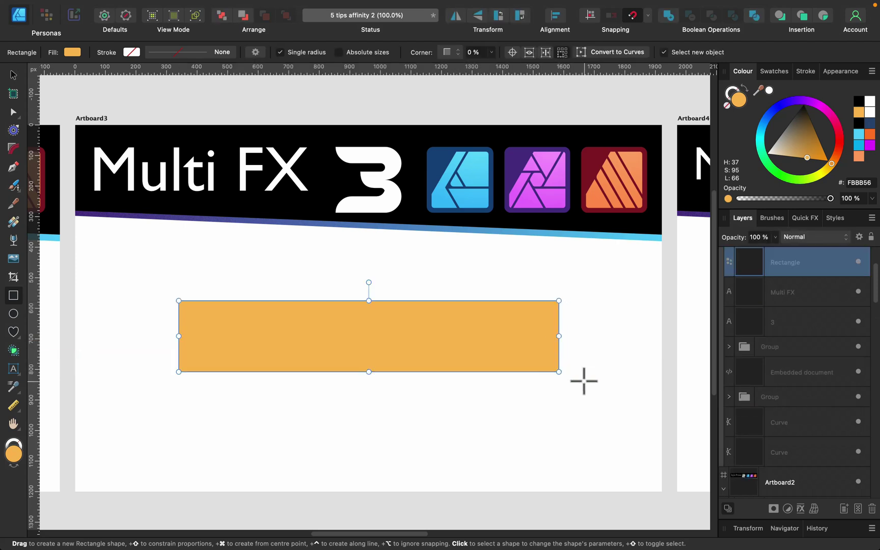
left_click(798, 508)
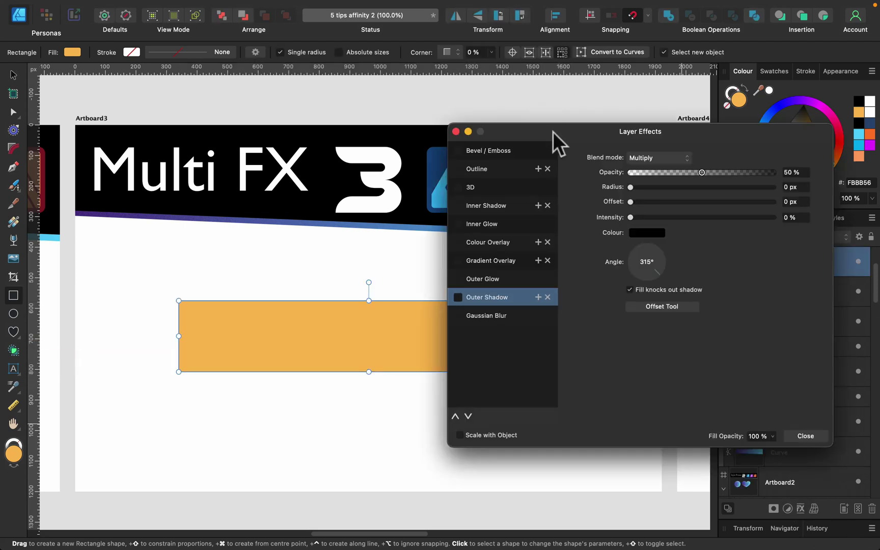
left_click_drag(549, 130, 563, 134)
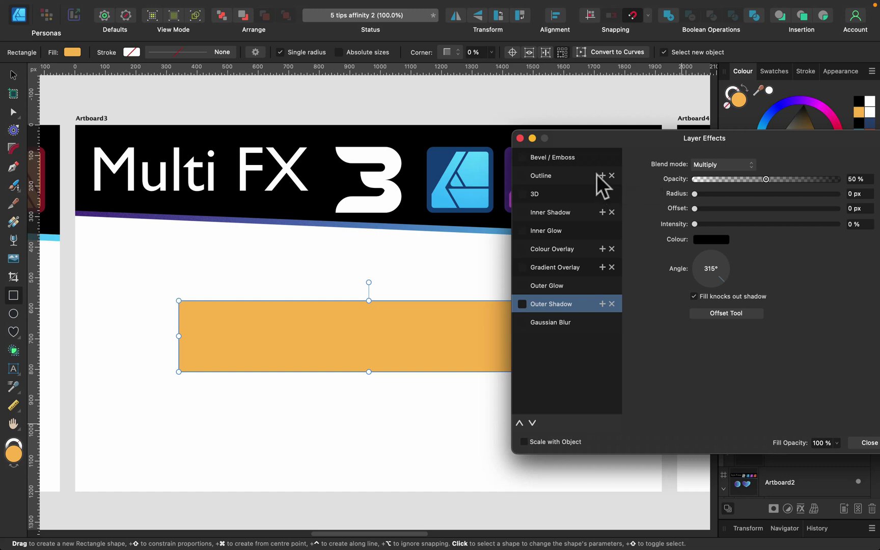
Enable a Gradient Overlay on the orange rectangle with the Overlay blend mode
left_click(577, 267)
left_click(522, 266)
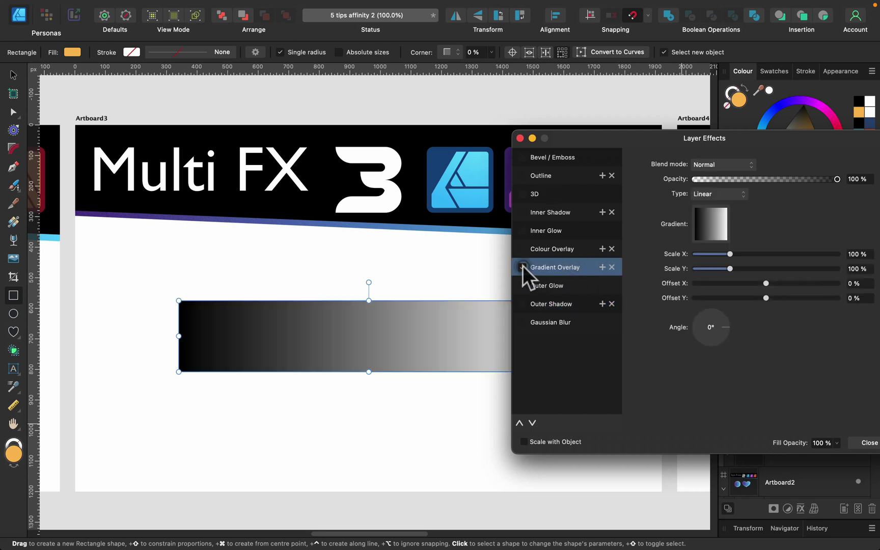
left_click(739, 164)
left_click(738, 312)
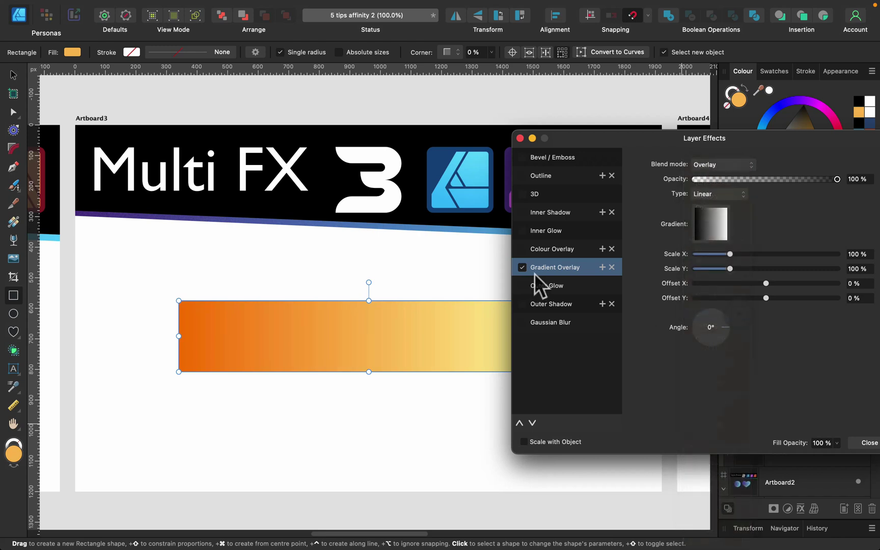
Add a second Gradient Overlay and keep its blend mode on Hard Light
left_click(602, 267)
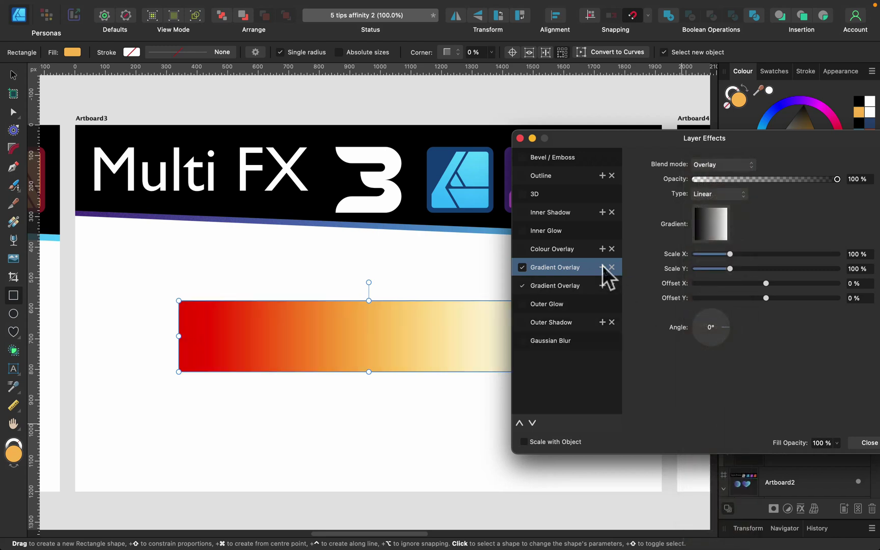
left_click_drag(720, 320, 690, 328)
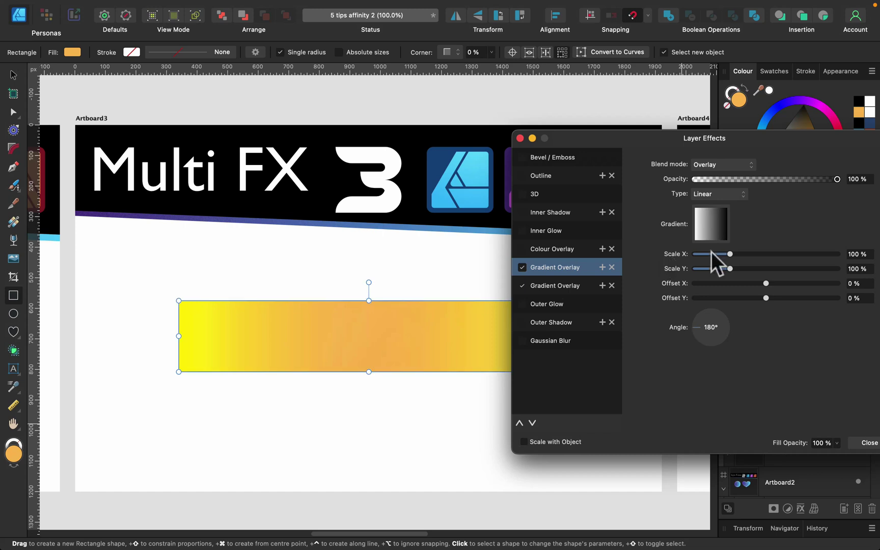
left_click(699, 316)
left_click(721, 164)
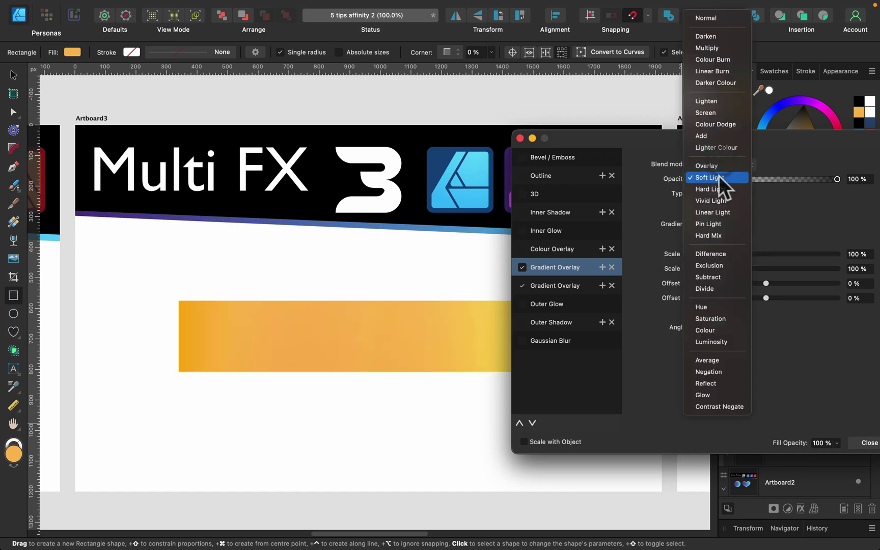
left_click(717, 188)
Lower the first overlay's opacity, rotate the second overlay to 180°, and close Layer Effects
left_click_drag(655, 139, 676, 138)
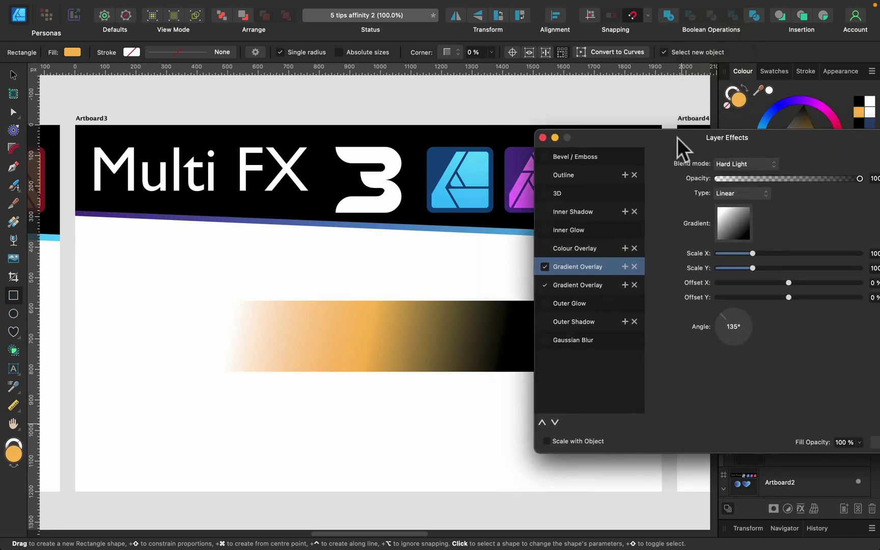
left_click_drag(805, 179, 778, 179)
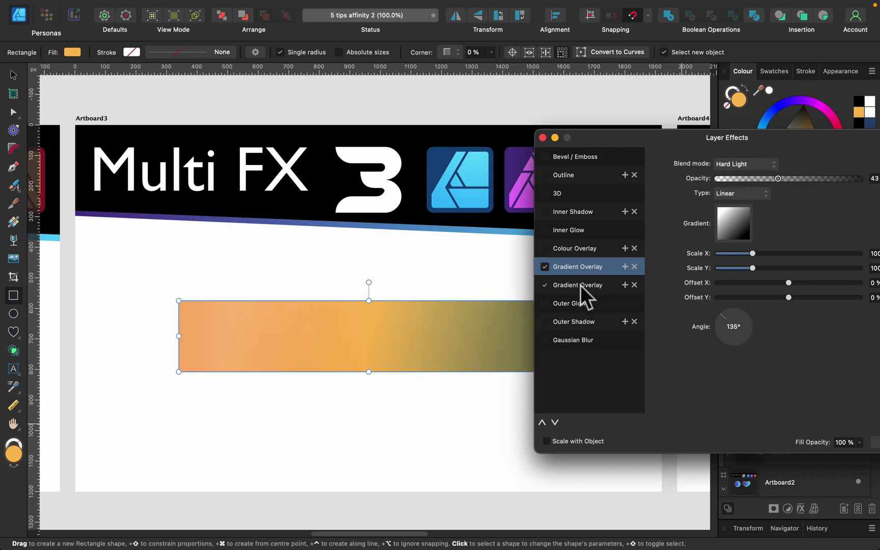
left_click(581, 285)
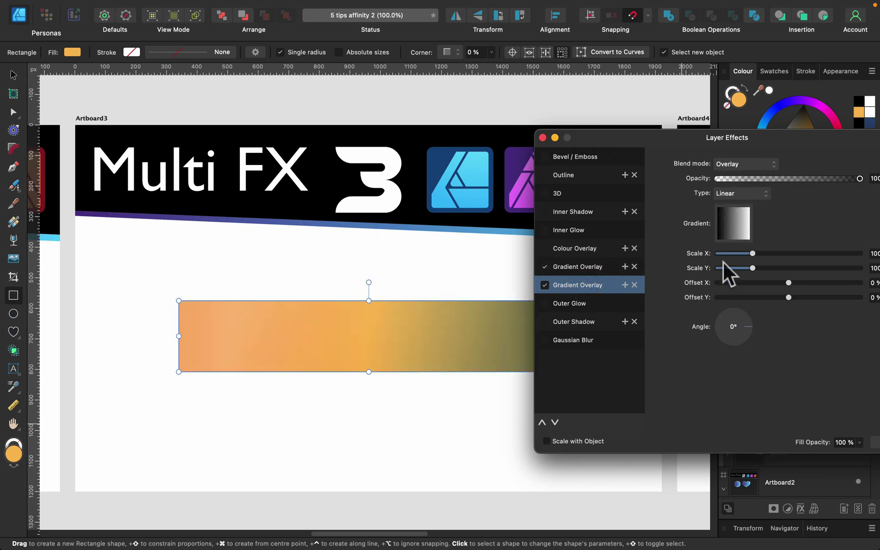
mouse_move(739, 313)
left_mouse_down()
mouse_move(710, 322)
mouse_move(735, 345)
mouse_move(736, 305)
mouse_move(714, 321)
mouse_move(754, 322)
left_mouse_up()
left_click_drag(766, 138, 640, 100)
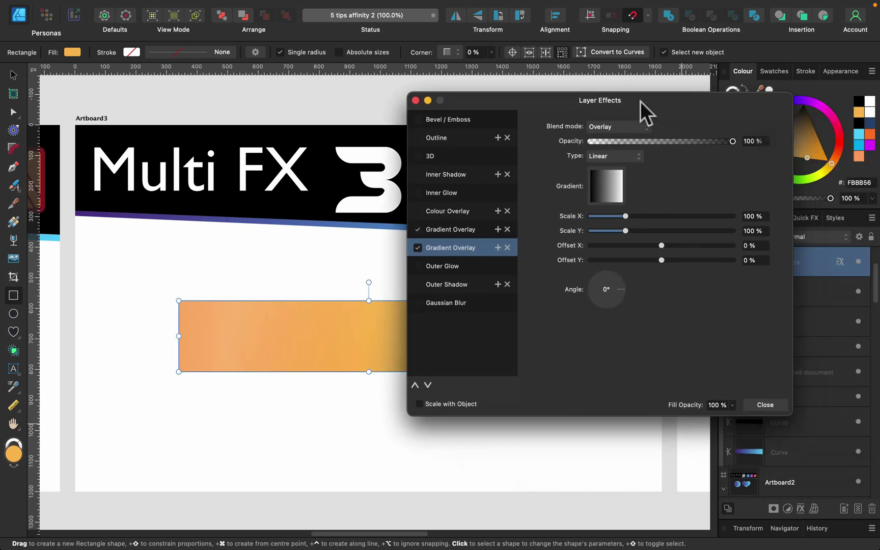
left_click(418, 99)
left_click(14, 75)
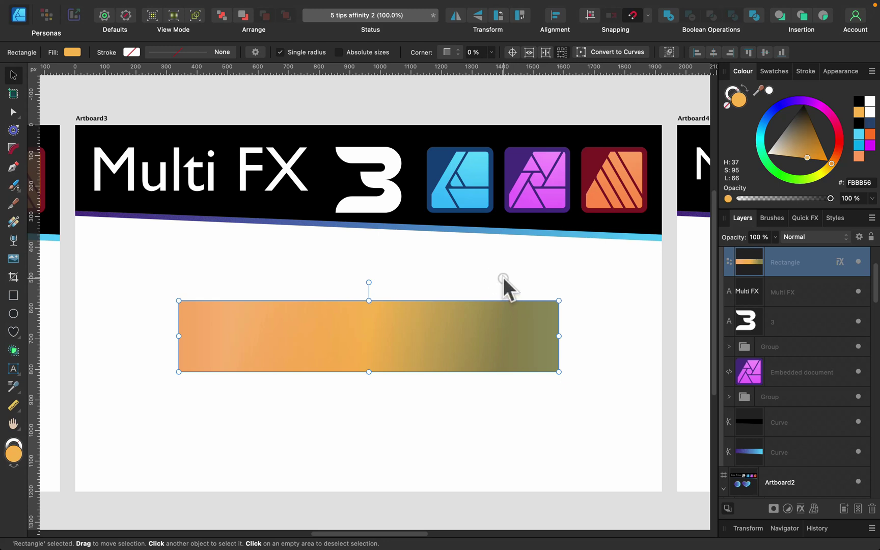
Stretch the gradient rectangle taller by its bottom handle and deselect it
left_click_drag(470, 350, 482, 350)
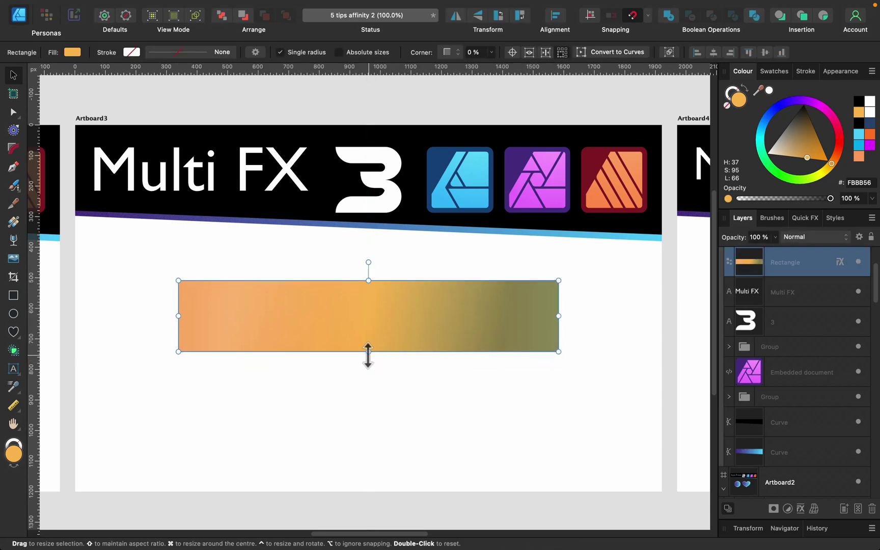
left_click_drag(368, 351, 364, 445)
left_click(582, 358)
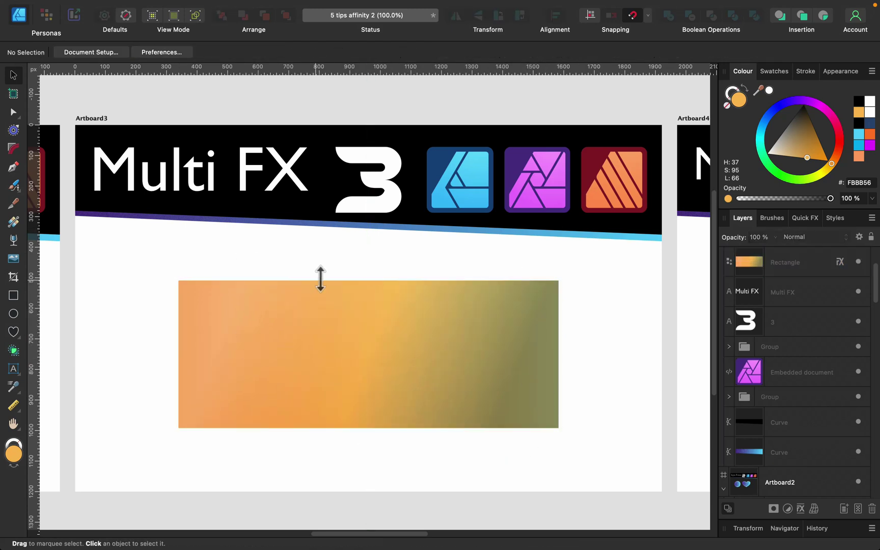
Pan the canvas to centre the New Assets artboard (Artboard4)
key("space")
left_click_drag(605, 314, 373, 291)
left_click_drag(589, 291, 473, 316)
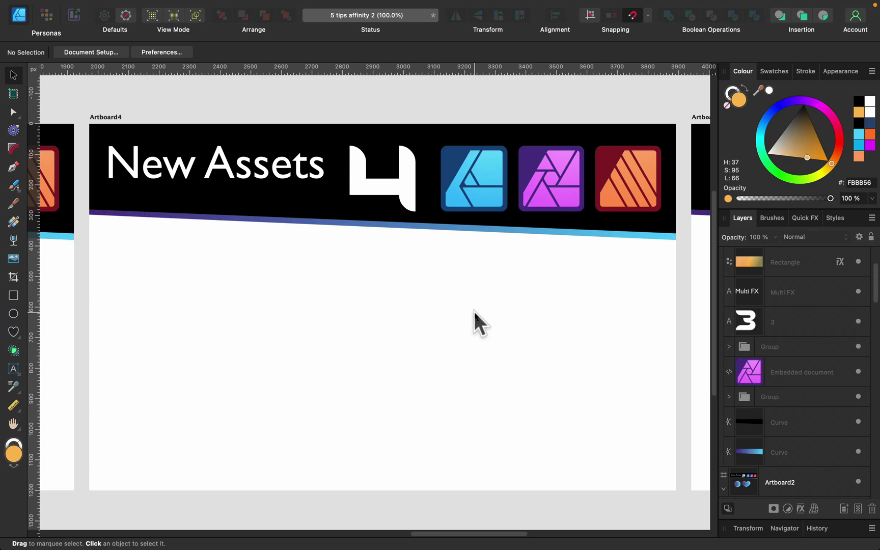
Show the Assets panel from the Window menu
mouse_move(278, 2)
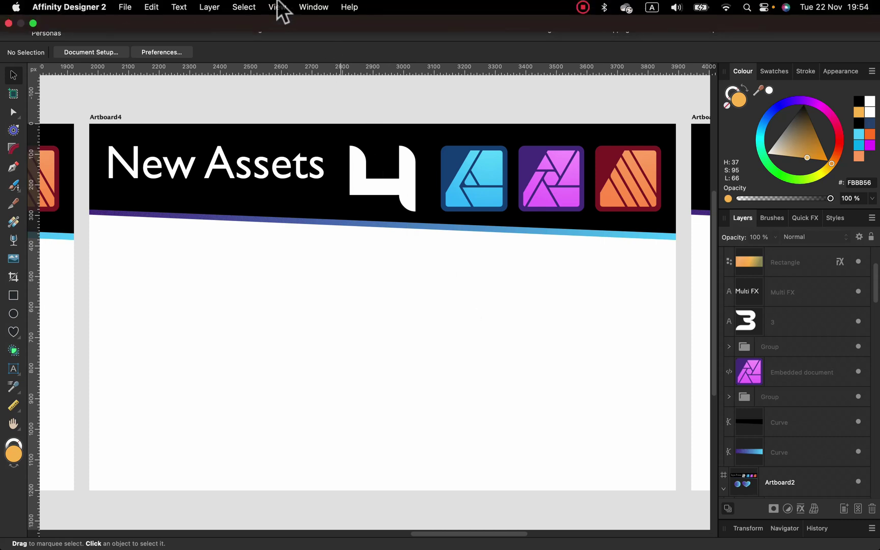
left_click(315, 12)
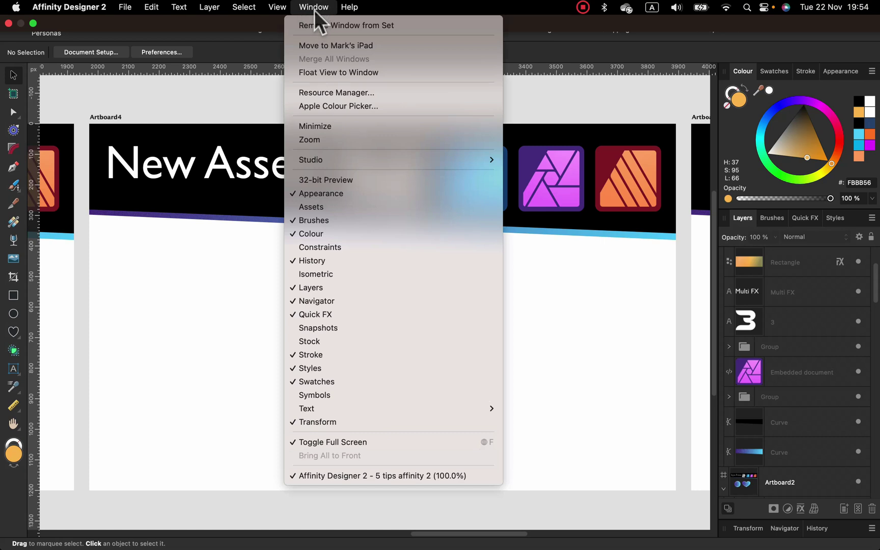
left_click(324, 208)
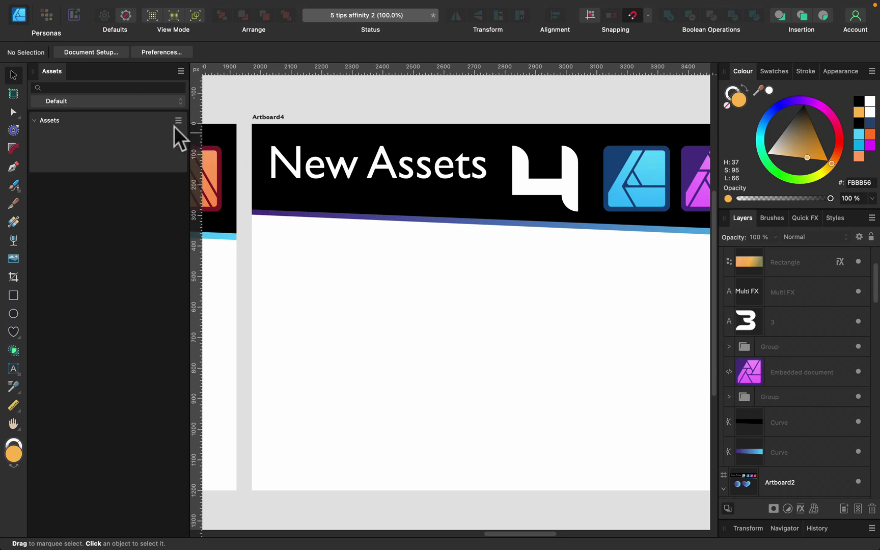
Draw a proportional dark red heart on the New Assets artboard and stretch it taller
left_click(34, 121)
left_click(34, 120)
left_click(13, 332)
left_click_drag(402, 293, 520, 404)
key("shift")
left_click(840, 143)
left_click_drag(814, 145, 815, 130)
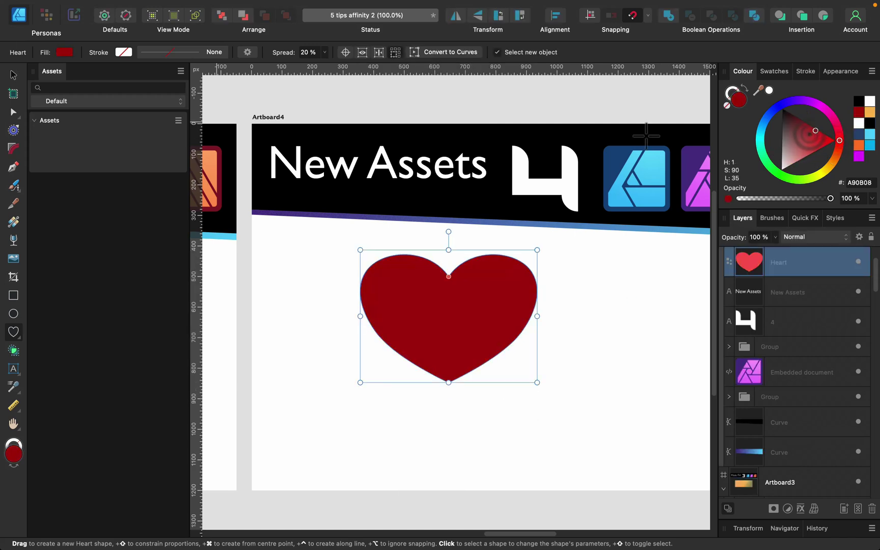
left_click(13, 75)
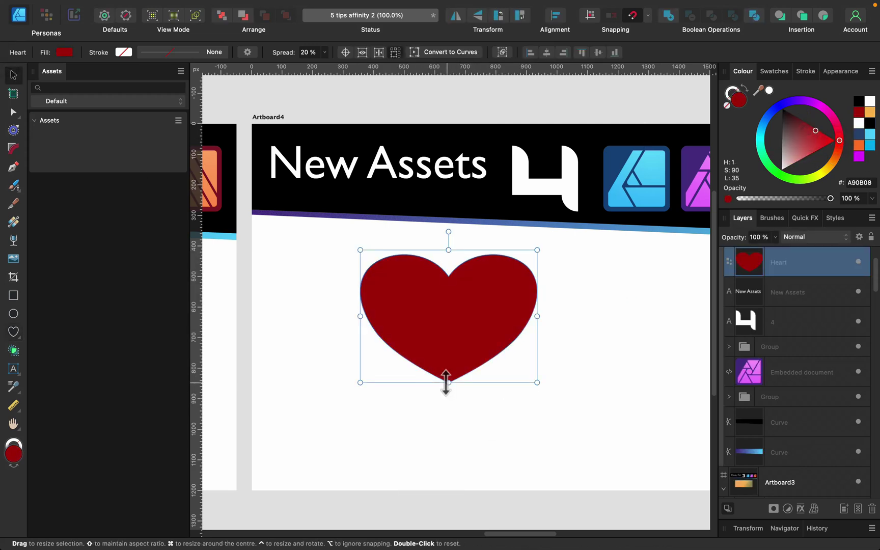
left_click_drag(448, 382, 449, 409)
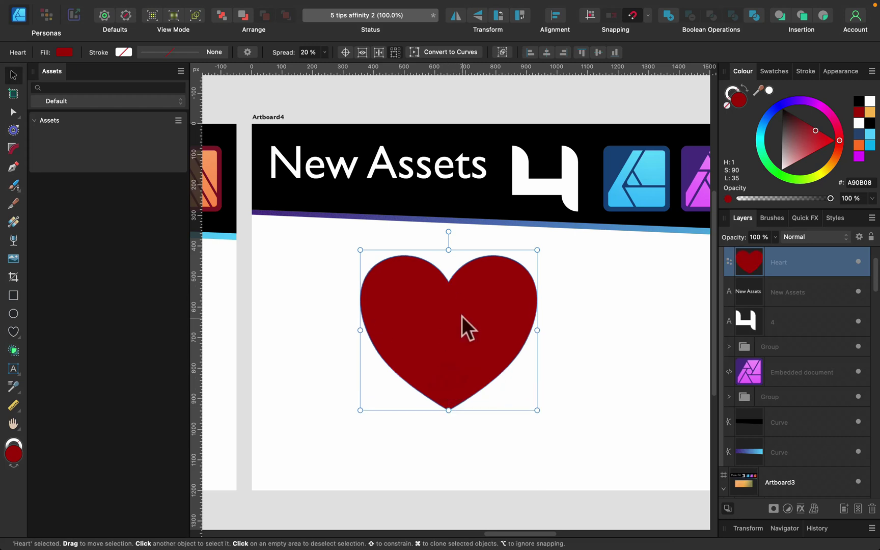
Add the heart to the Assets category via Add from Selection, then delete both hearts
left_click(178, 120)
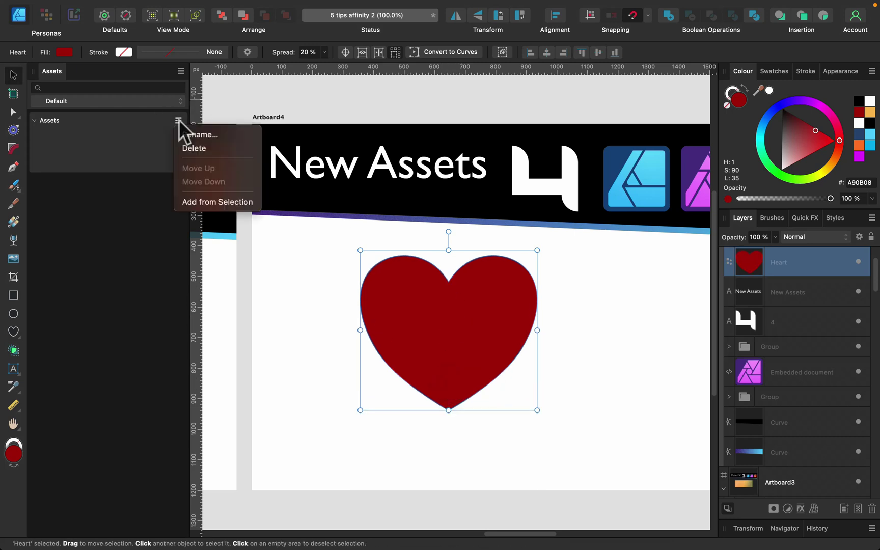
left_click(197, 200)
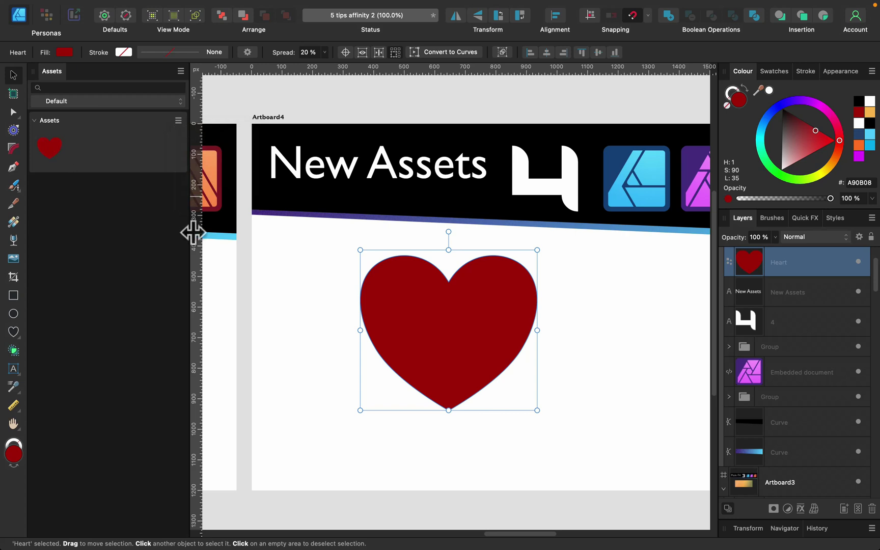
left_click(295, 280)
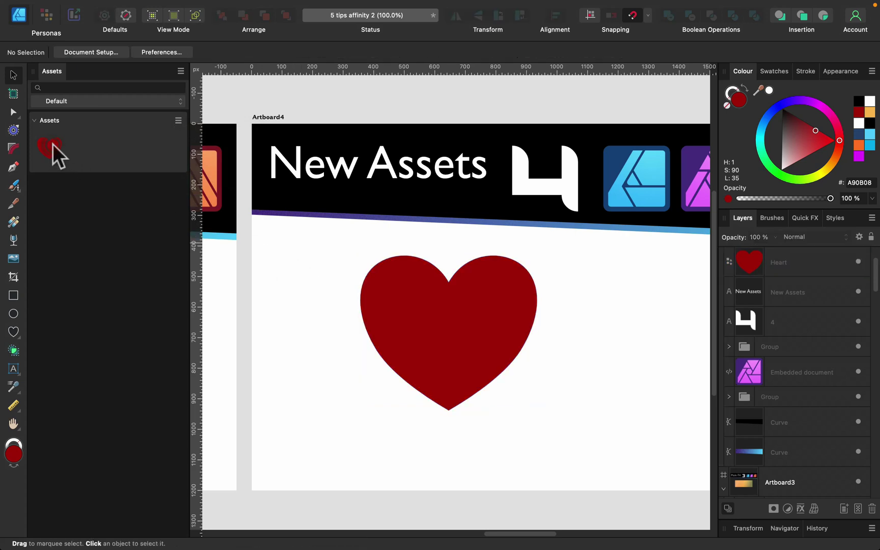
left_click_drag(52, 144, 605, 363)
key("BackSpace")
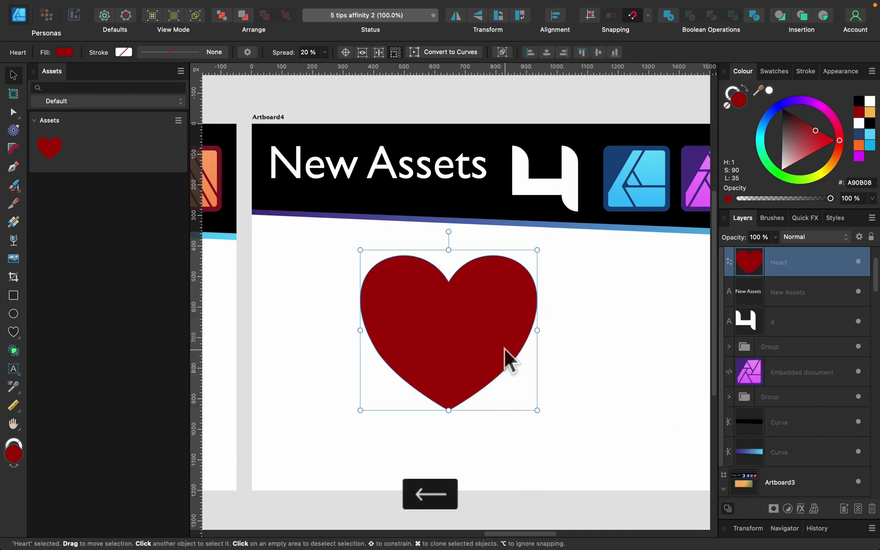
key("BackSpace")
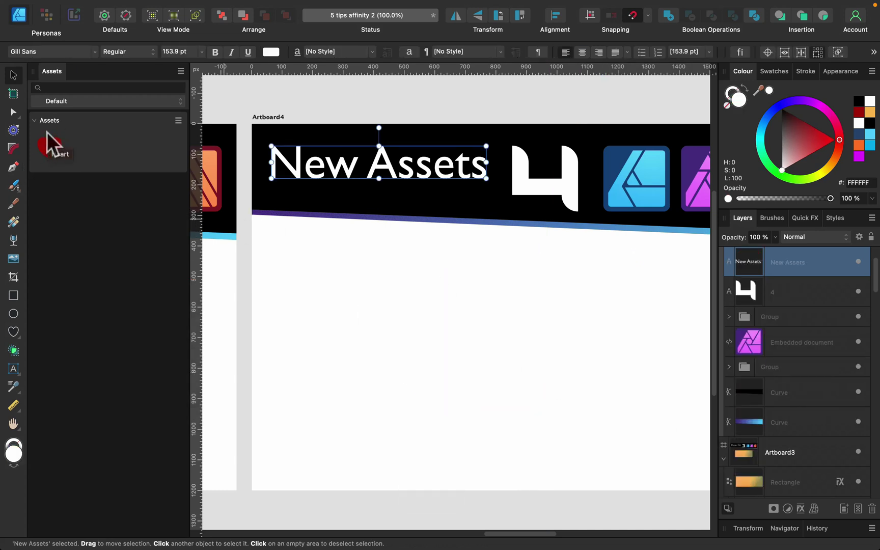
left_click(423, 312)
key("space")
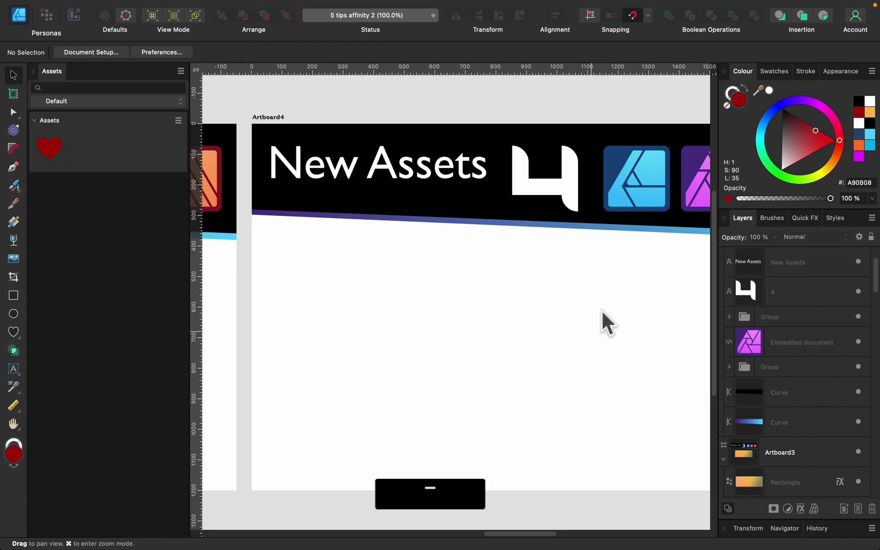
left_click_drag(603, 309, 435, 342)
left_click_drag(581, 328, 401, 310)
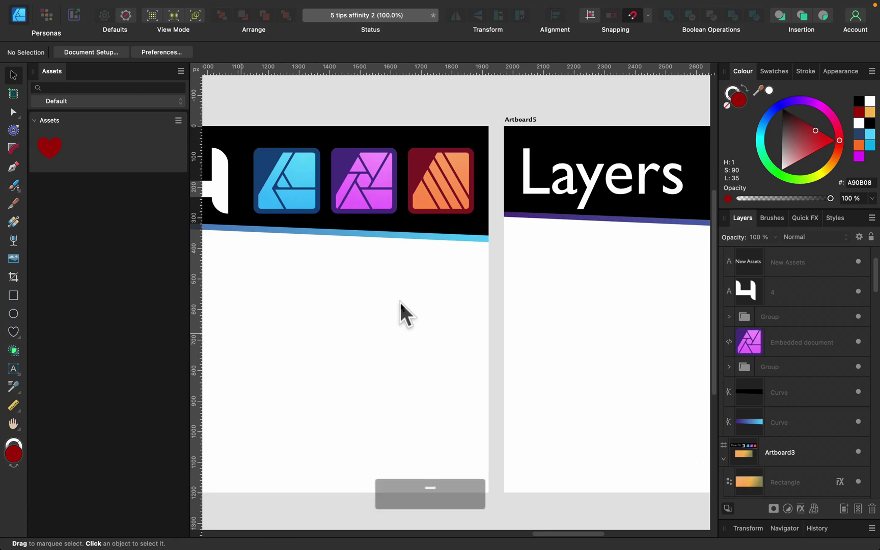
key("space")
left_click_drag(422, 285, 662, 308)
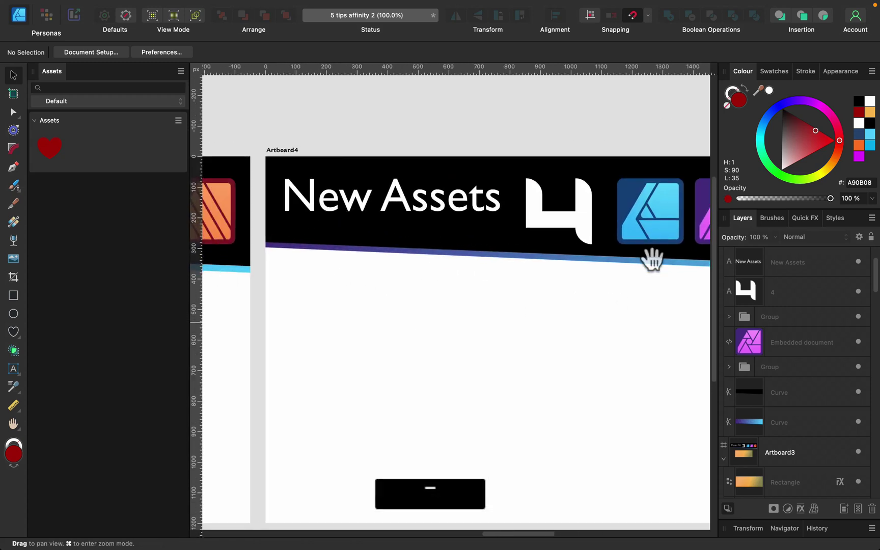
left_click_drag(651, 259, 305, 229)
key("space")
left_click_drag(534, 265, 409, 259)
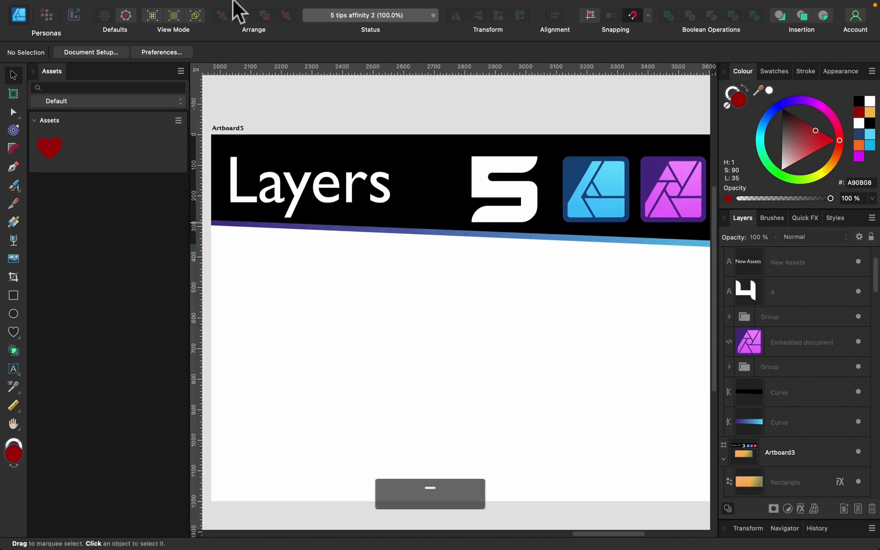
Browse the View menu, then hide the Assets panel through the Window menu
left_click(278, 7)
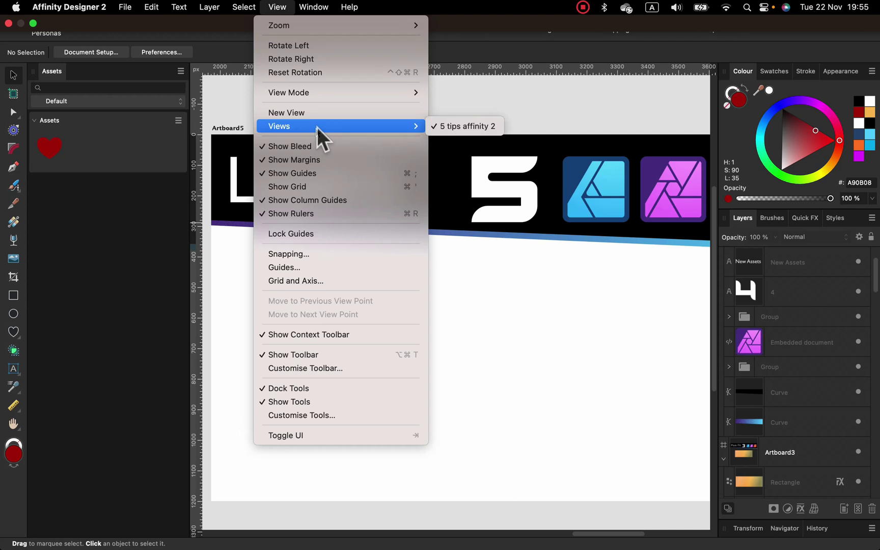
mouse_move(340, 93)
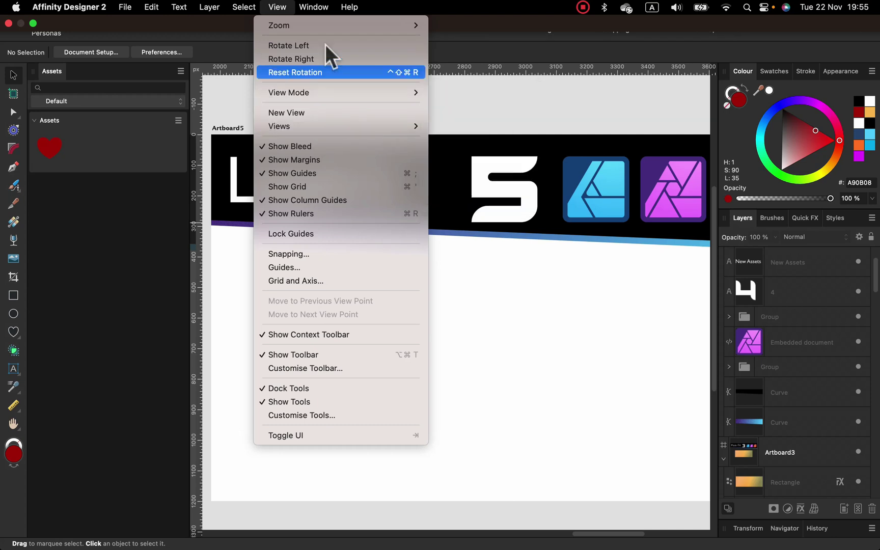
mouse_move(314, 7)
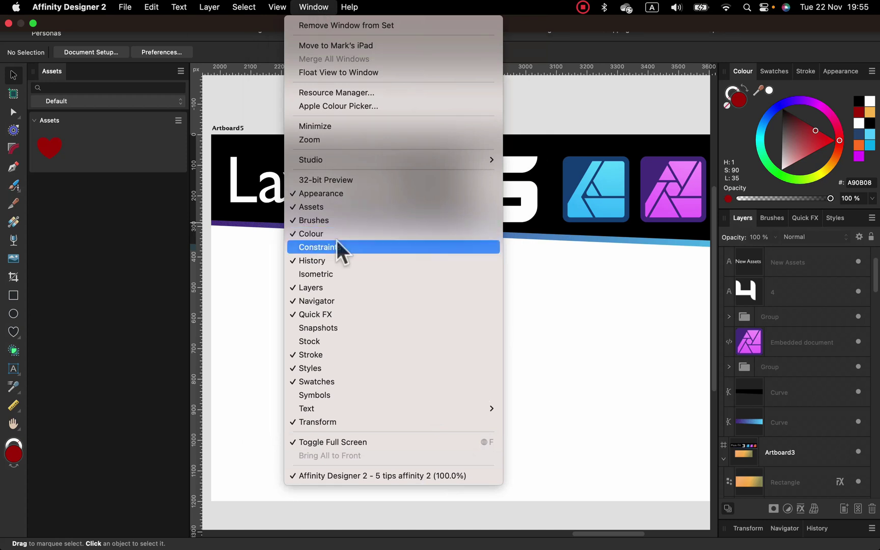
left_click(348, 205)
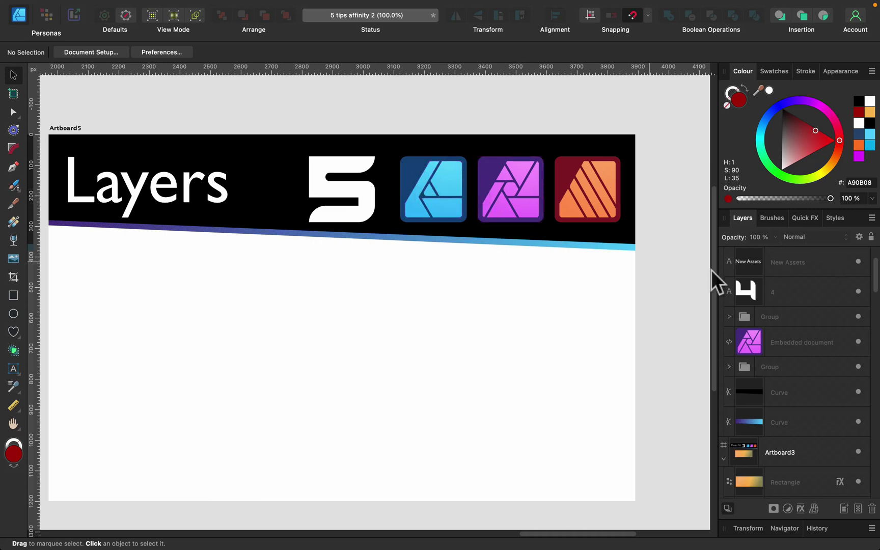
Toggle the Layers artboard's contents hidden and visible again in the Layers panel
scroll(815, 285, "up", 3)
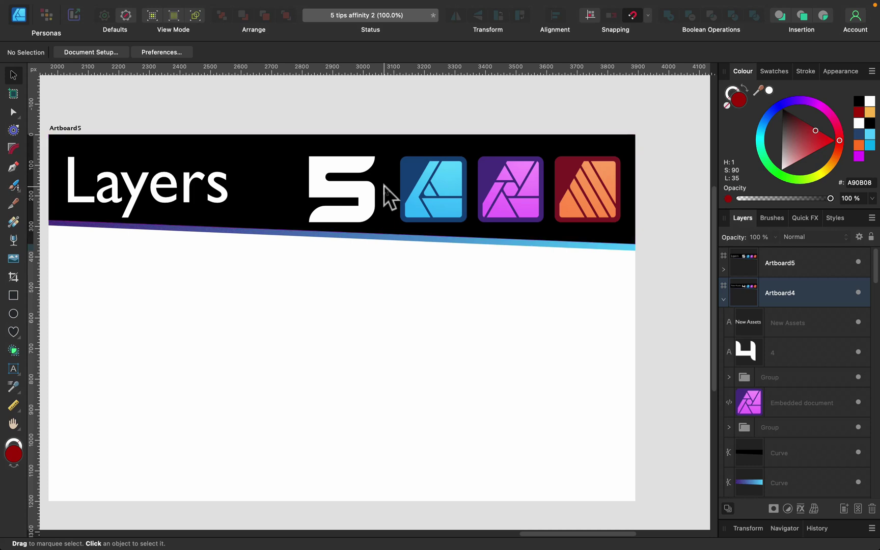
left_click(858, 262)
left_click(859, 263)
left_click(858, 262)
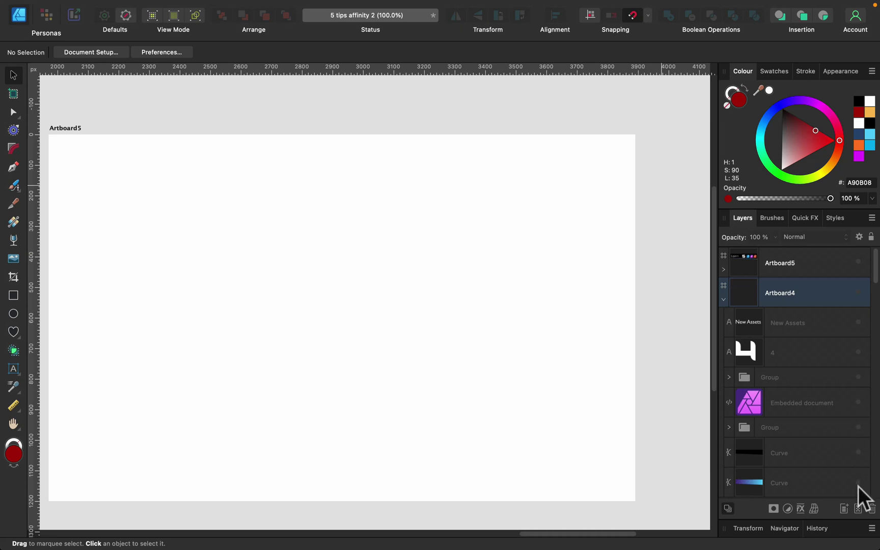
scroll(859, 479, "down", 1)
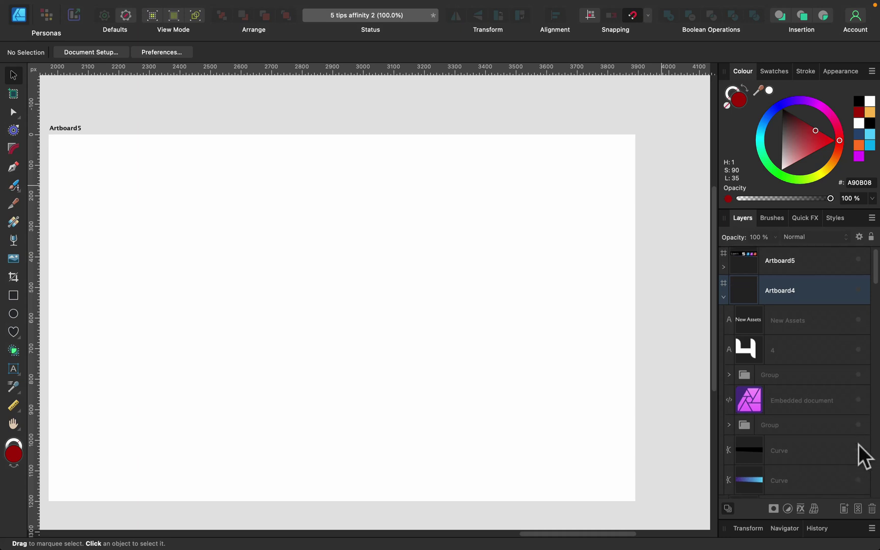
scroll(852, 265, "up", 1)
left_click(859, 261)
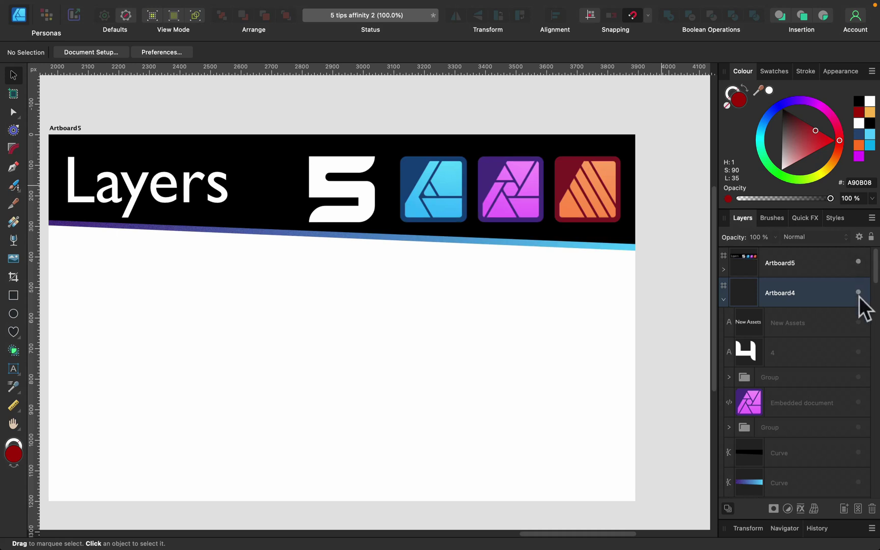
Make the New Assets text and both Curve layers visible again
left_click(858, 322)
left_click(859, 452)
left_click(858, 482)
scroll(854, 439, "down", 3)
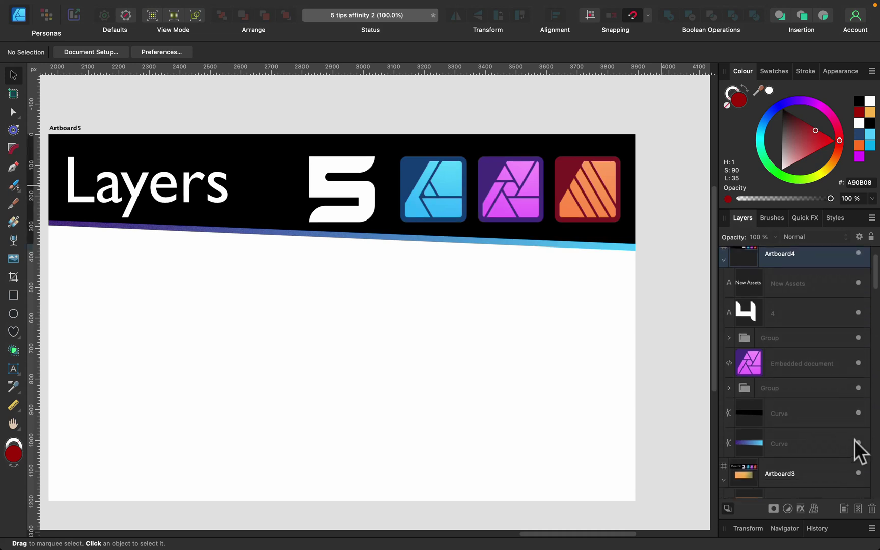
scroll(854, 439, "down", 5)
scroll(833, 375, "up", 8)
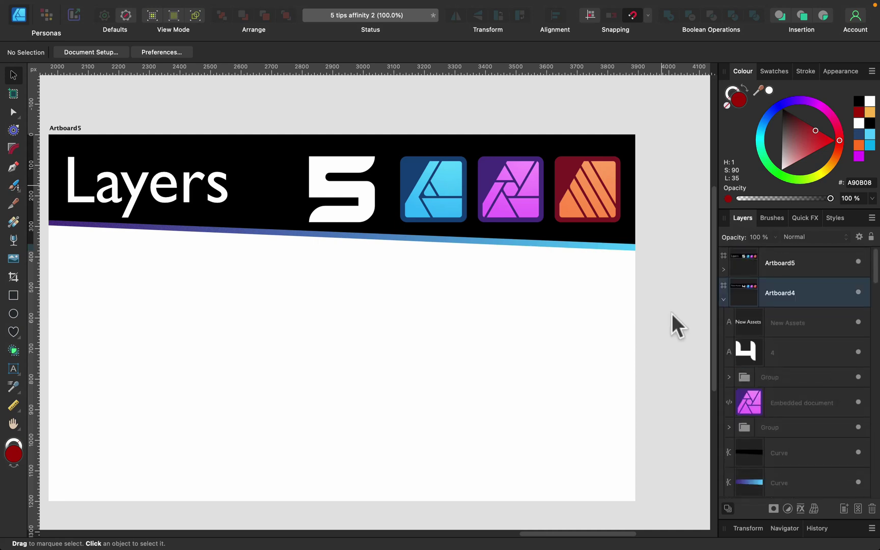
left_click(525, 312)
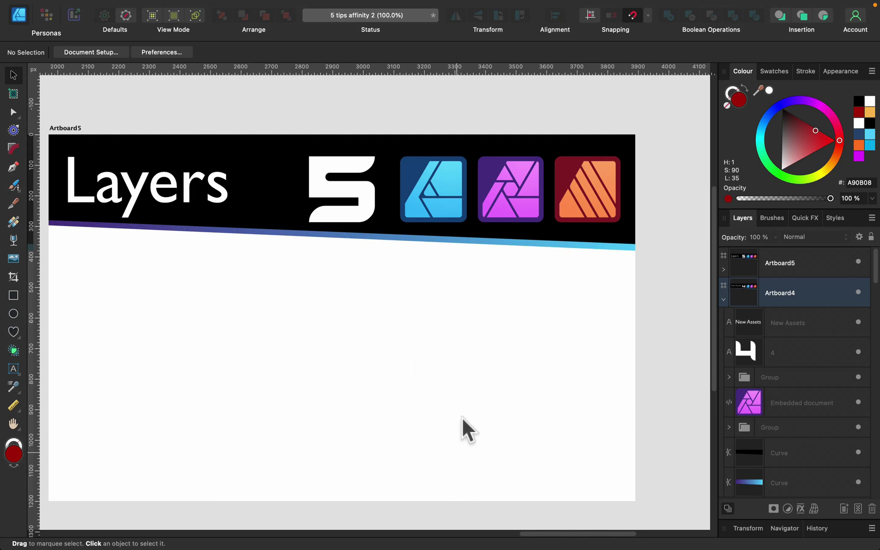
Draw a red circle on the Layers artboard with the Ellipse Tool
key("space")
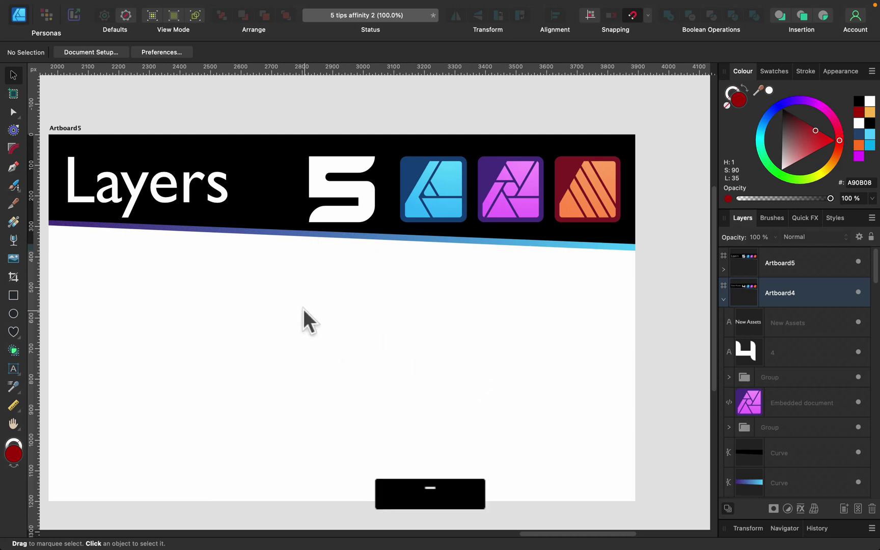
left_click_drag(302, 310, 335, 312)
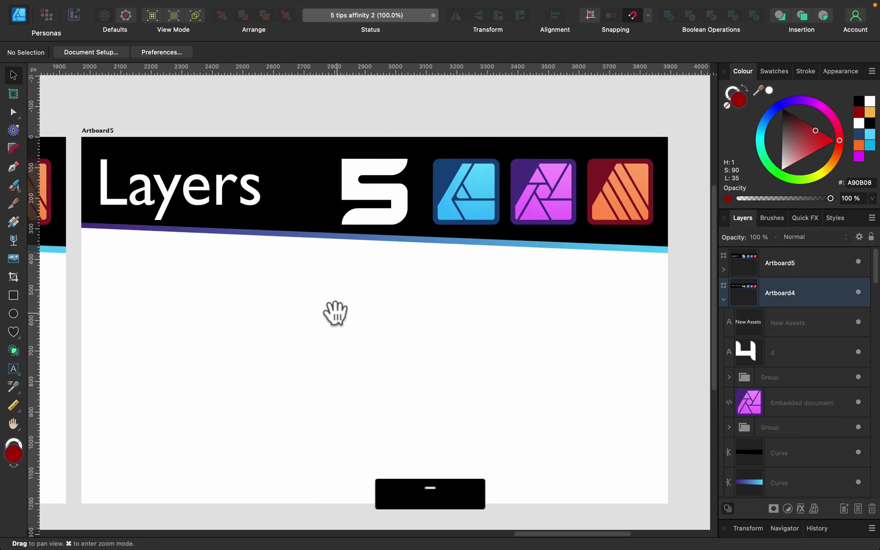
left_click(14, 313)
left_click_drag(170, 279, 336, 446)
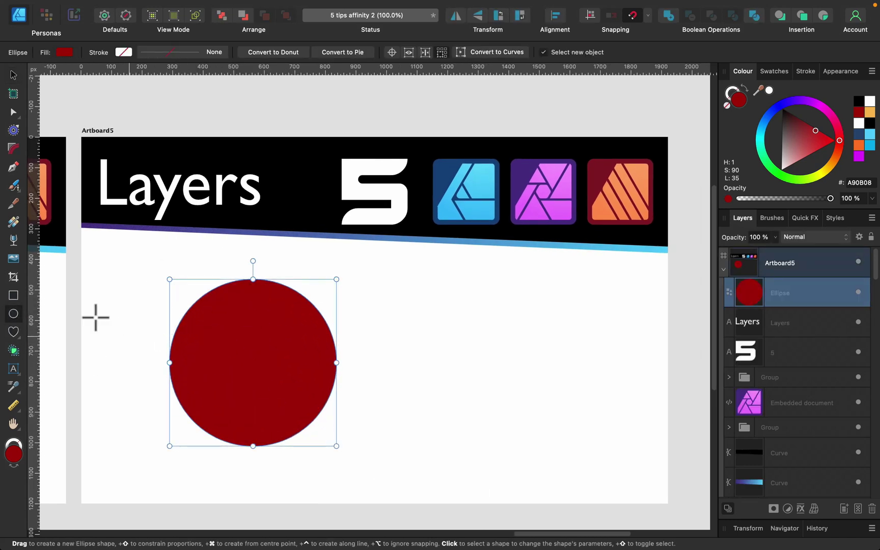
Draw a blue rectangle, nest it in the Ellipse, and trim it to the top-left quarter
left_click(14, 295)
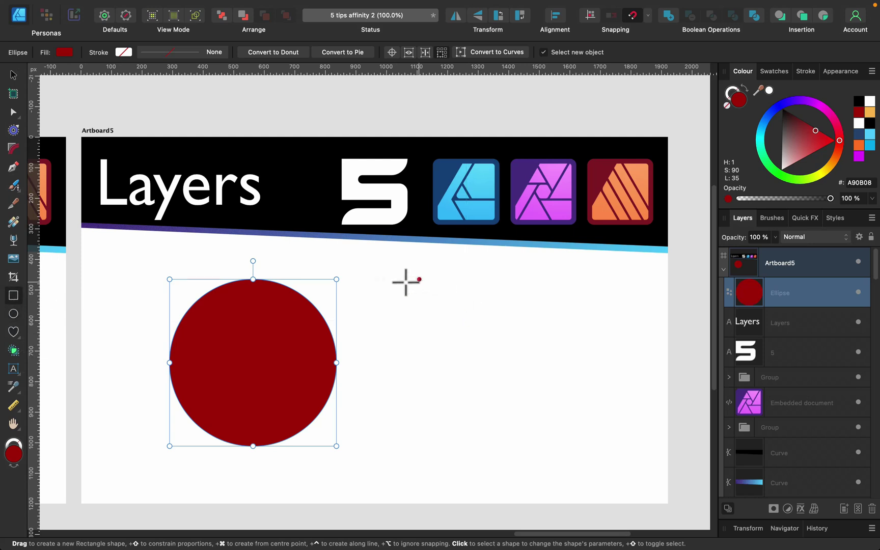
left_click_drag(406, 279, 549, 366)
left_click(779, 103)
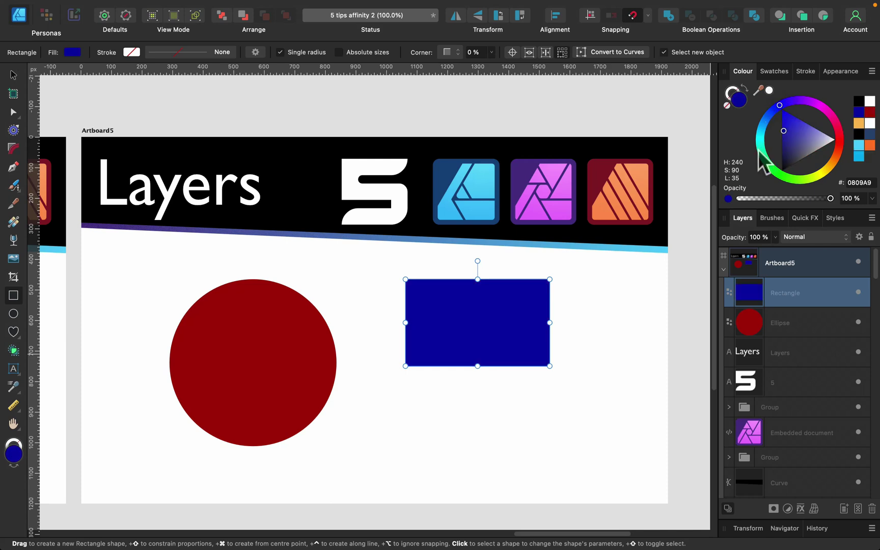
left_click_drag(782, 289, 799, 325)
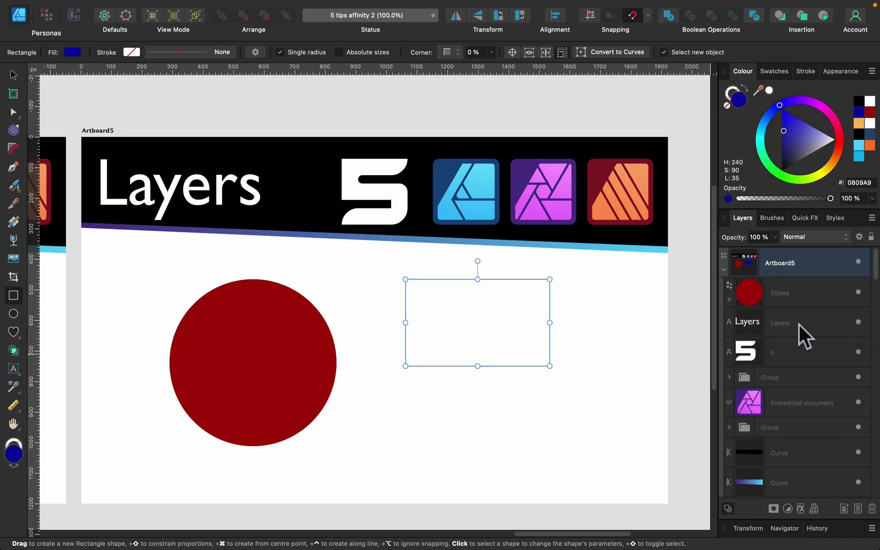
left_click(14, 75)
left_click_drag(446, 314, 230, 311)
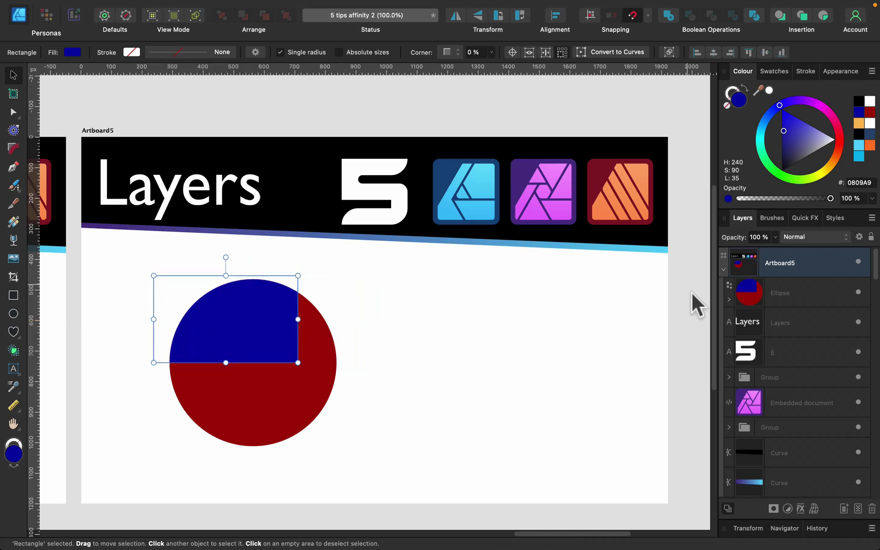
left_click(729, 299)
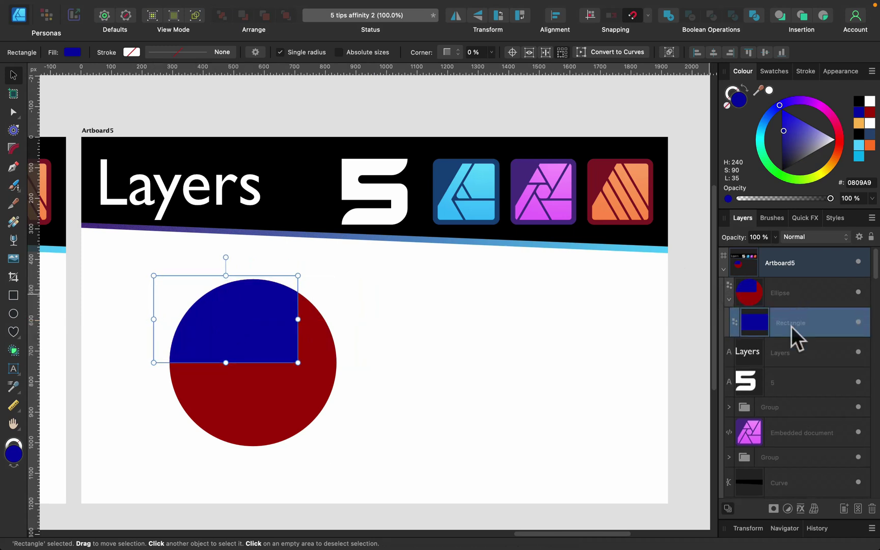
left_click_drag(298, 320, 253, 325)
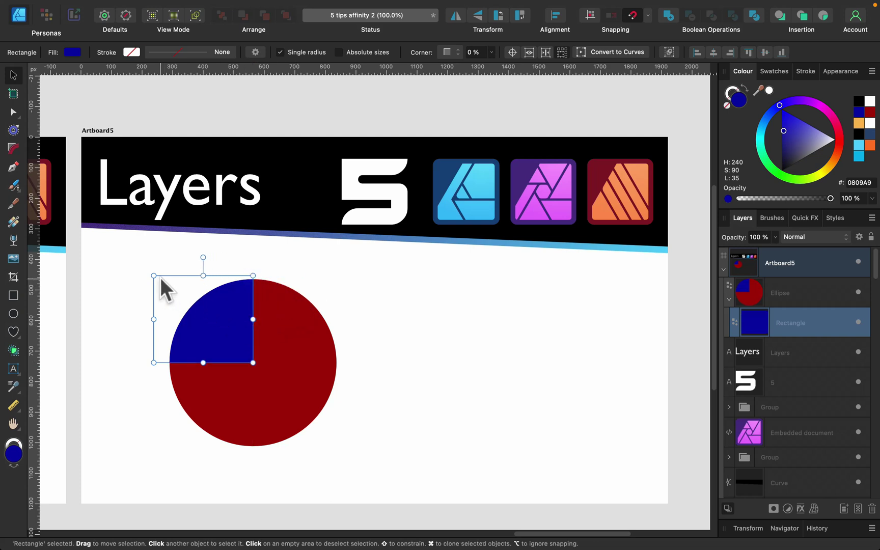
mouse_move(153, 275)
left_mouse_down()
mouse_move(172, 280)
mouse_move(158, 261)
mouse_move(154, 269)
left_mouse_up()
Draw a magenta heart to the right of the red-and-blue circle
left_click(13, 331)
key("shift")
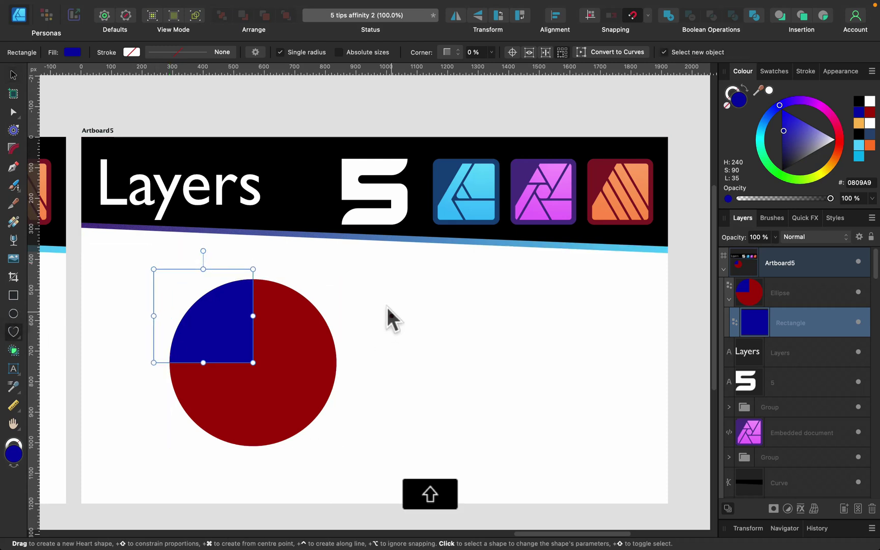
left_click_drag(370, 293, 503, 415)
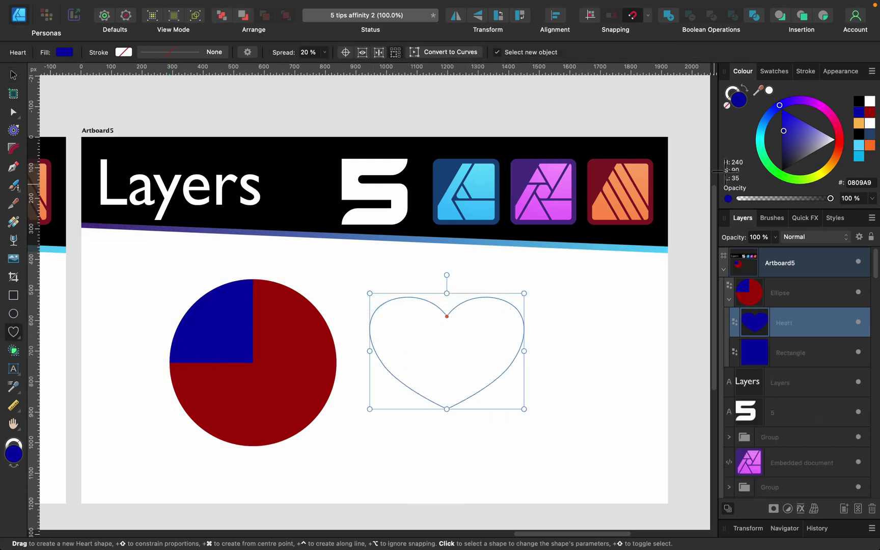
key("super+z")
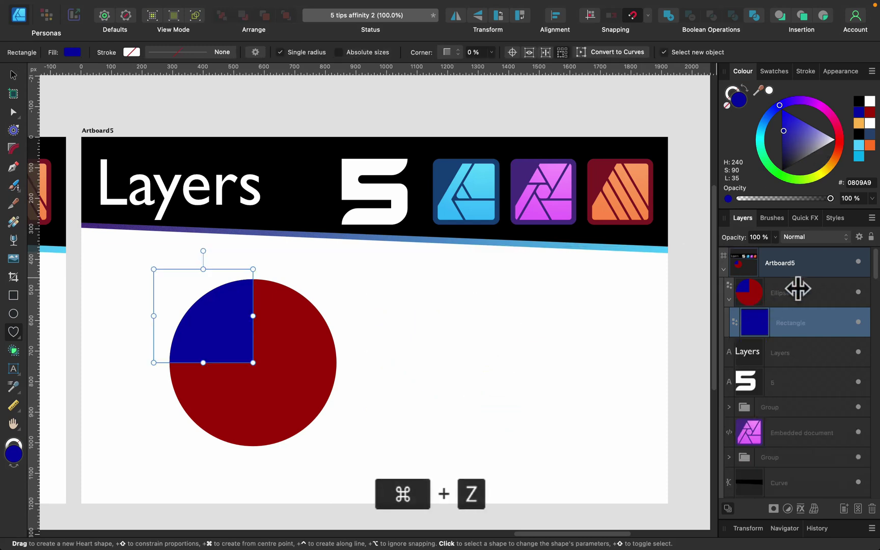
left_click(803, 292)
mouse_move(461, 307)
left_mouse_down()
mouse_move(555, 415)
mouse_move(569, 414)
left_mouse_up()
left_click_drag(844, 128, 836, 121)
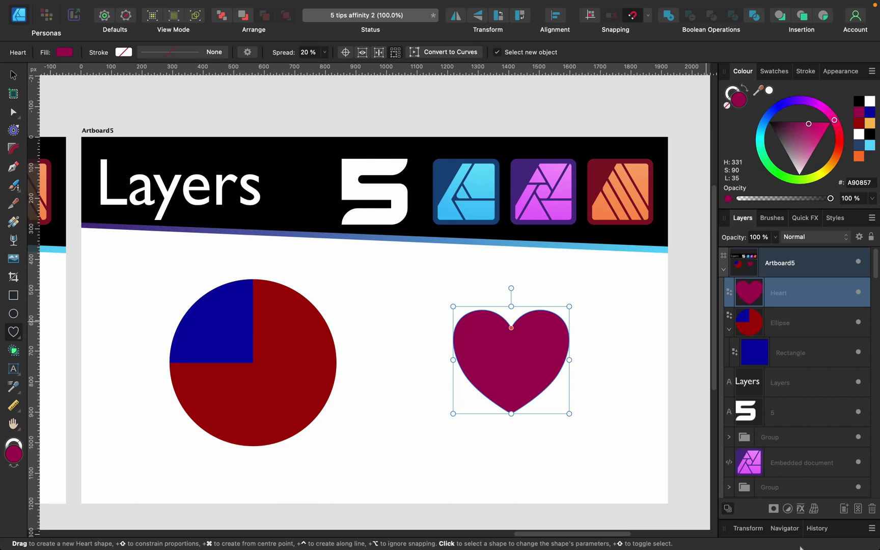
Give the heart an 18.1 px Gaussian Blur, then reselect the circle
left_click(801, 509)
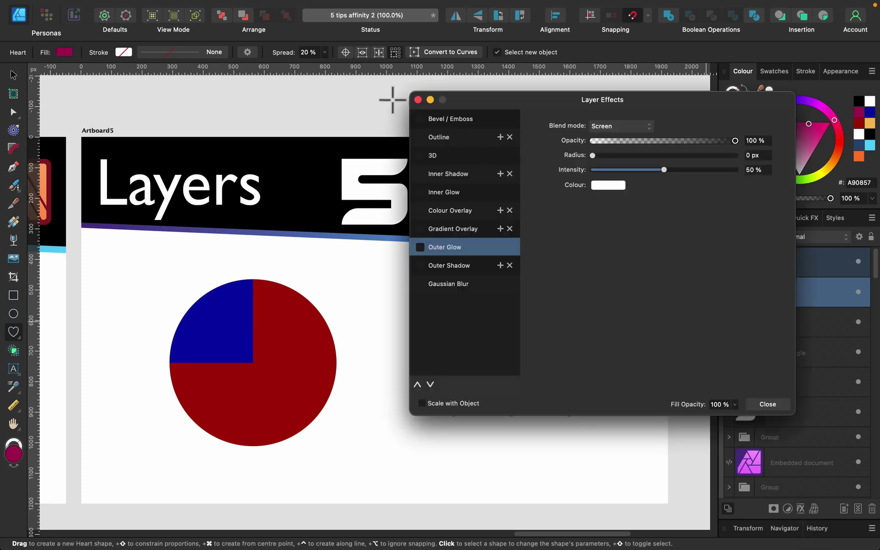
left_click(440, 284)
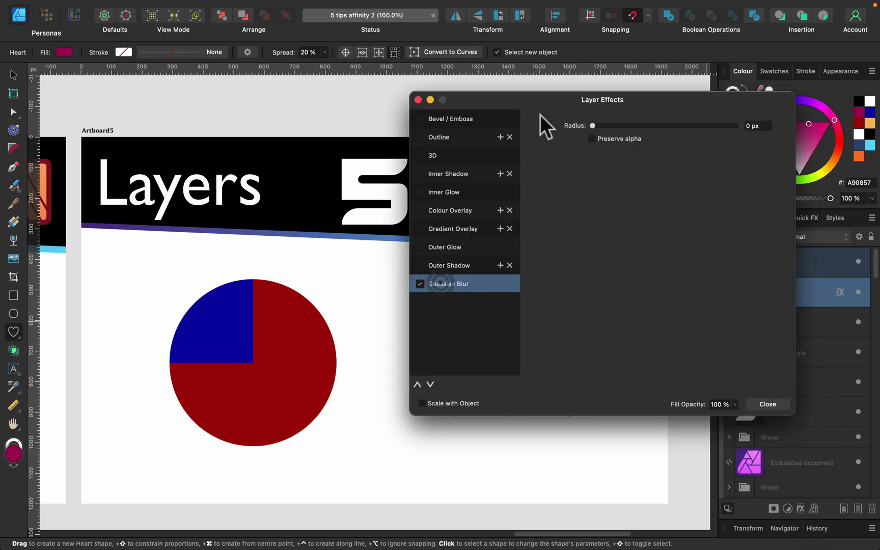
left_click_drag(540, 115, 722, 136)
left_click(847, 147)
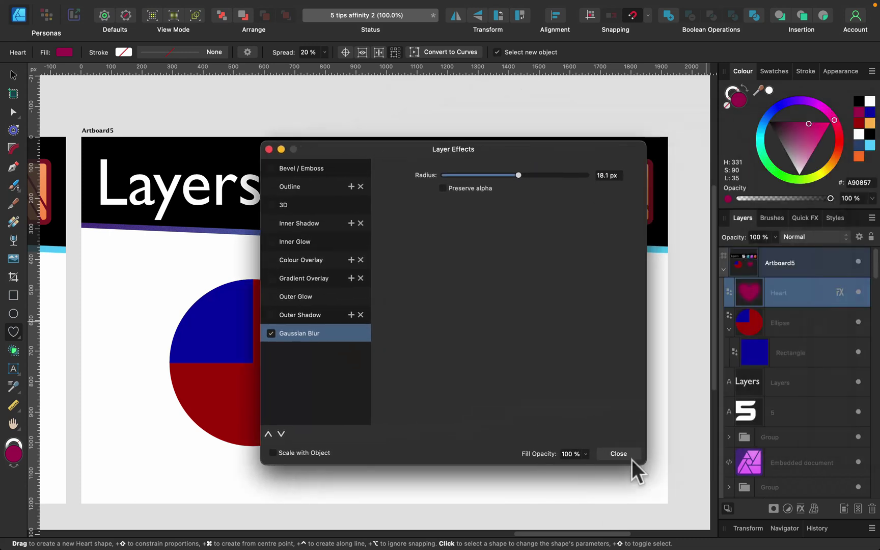
left_click(629, 454)
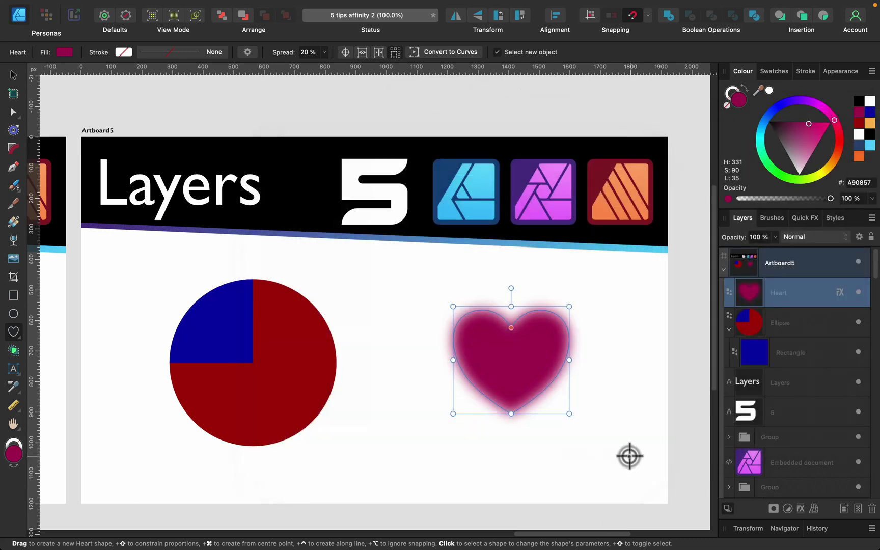
left_click(14, 75)
left_click(814, 331)
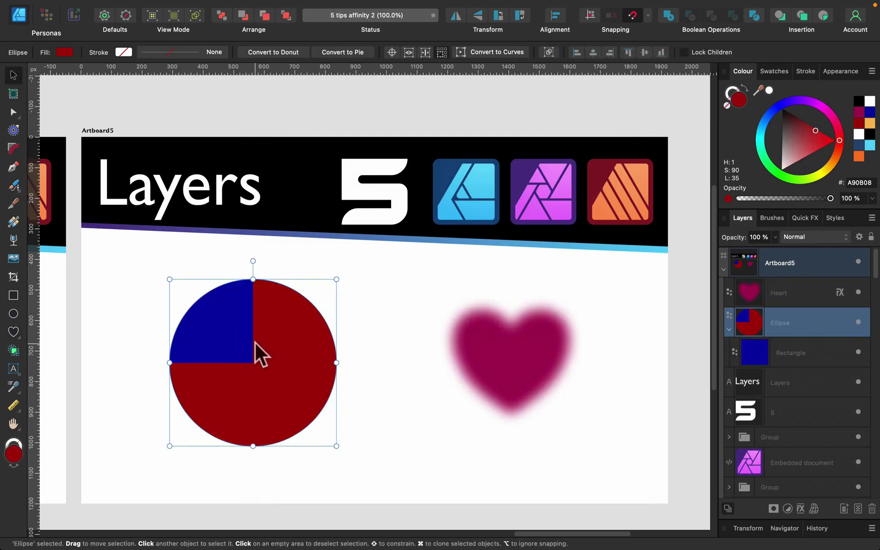
Nest the blurred Heart in the Ellipse layer and fit it proportionally over the circle
left_click(764, 290)
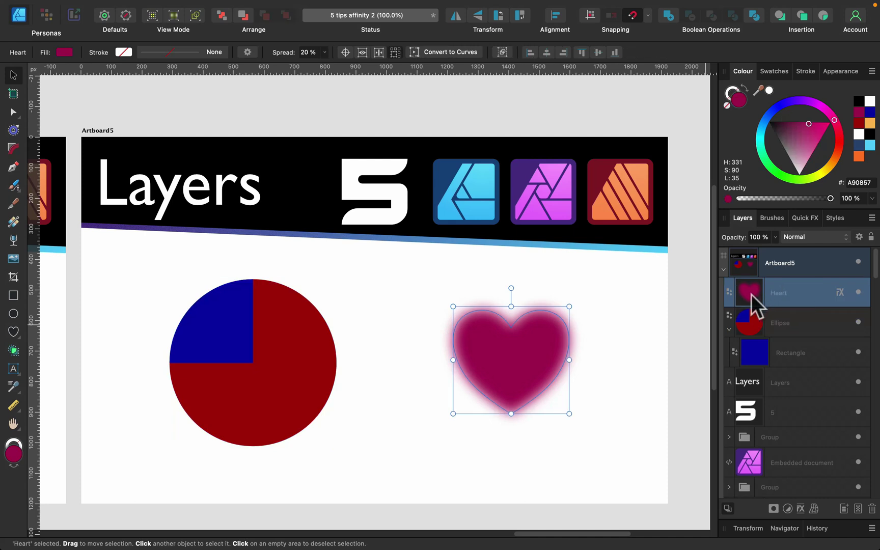
left_click_drag(750, 294, 752, 323)
left_click_drag(531, 352, 336, 312)
key("shift")
left_click_drag(283, 373, 206, 437)
left_click_drag(344, 391, 292, 408)
key("shift")
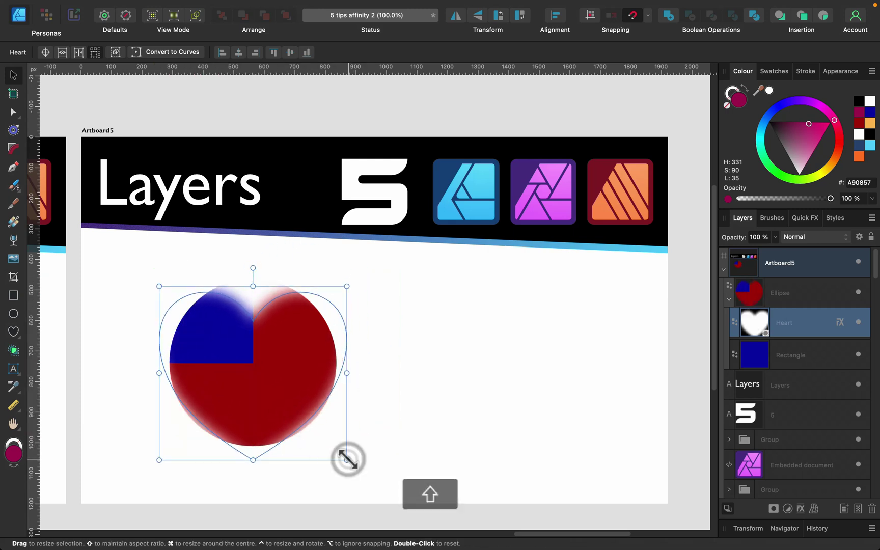
left_click_drag(346, 458, 306, 421)
mouse_move(275, 387)
left_mouse_down()
mouse_move(266, 374)
mouse_move(285, 378)
left_mouse_up()
left_click(502, 378)
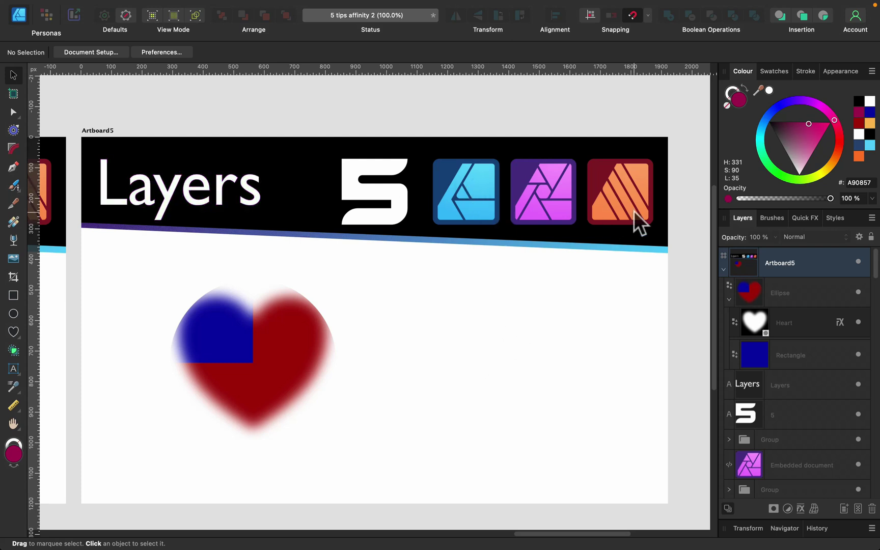
Pan back past the New Assets artboard to the Multi FX artboard
left_click(548, 324)
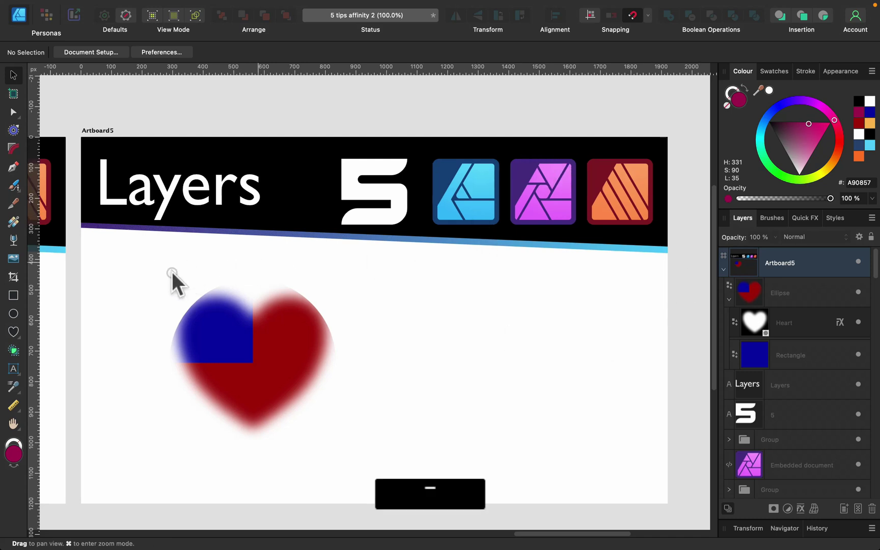
left_click_drag(171, 281, 782, 305)
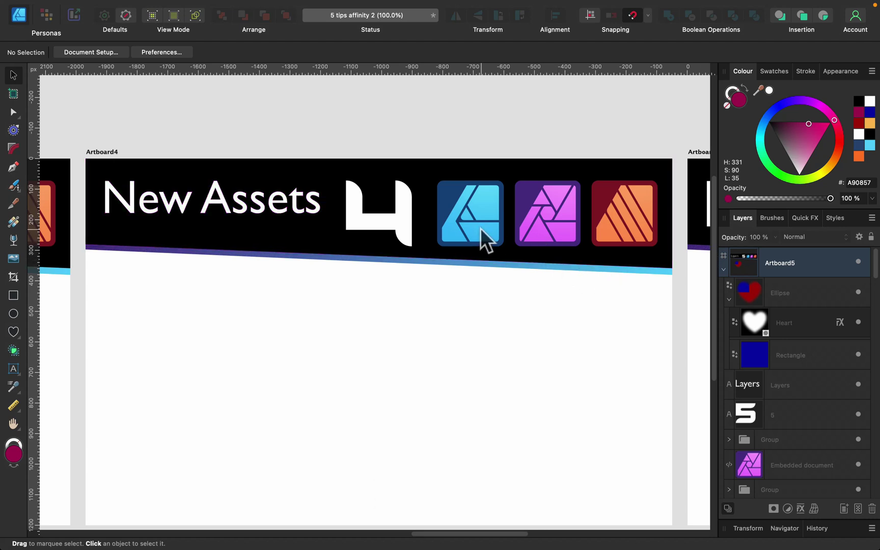
left_click_drag(176, 238, 771, 264)
scroll(620, 295, "left", 3)
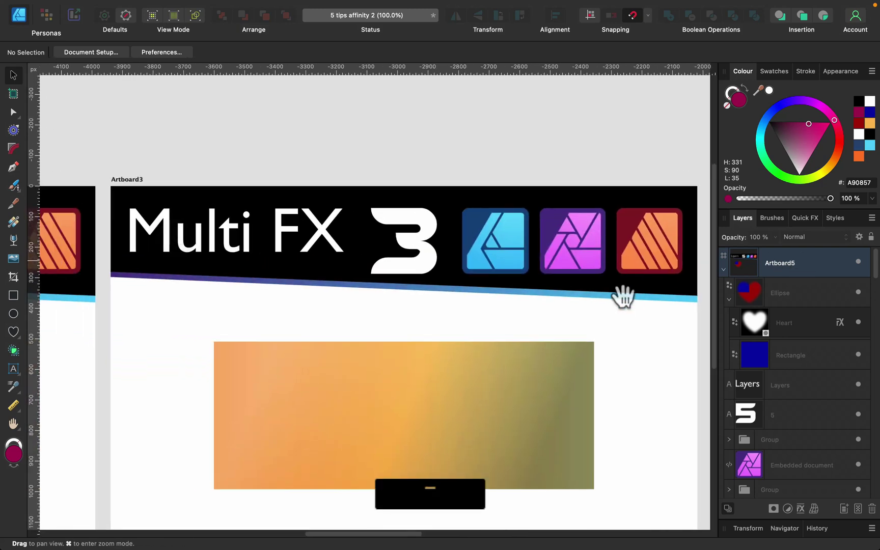
scroll(552, 279, "right", 3)
scroll(493, 275, "left", 2)
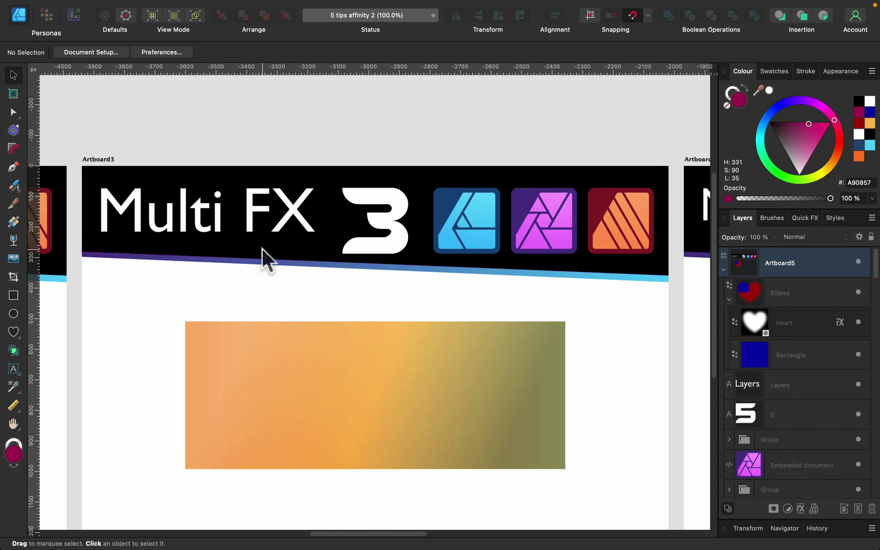
Keep panning past Style Picker 2 to the Quick Grid artboard (Artboard1)
key("space")
left_click_drag(321, 271, 600, 339)
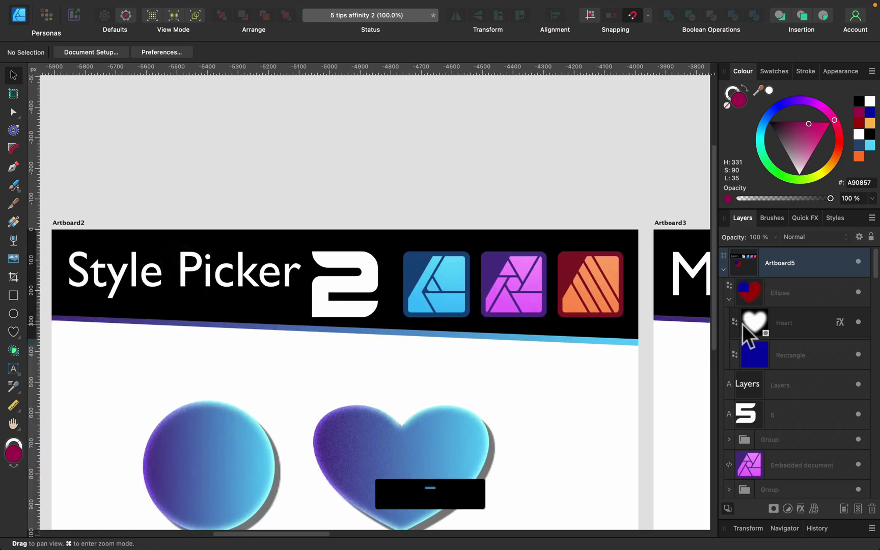
left_click_drag(403, 347, 434, 260)
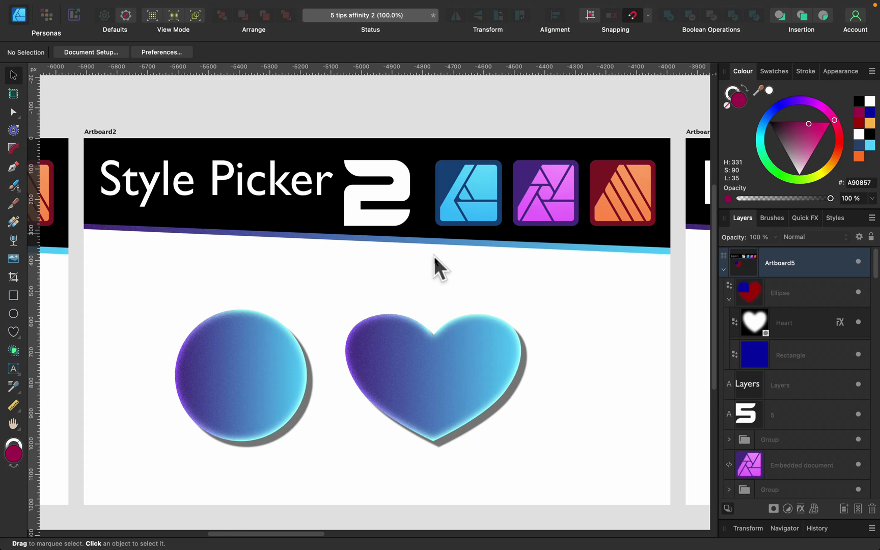
key("space")
left_click_drag(196, 232, 767, 283)
scroll(635, 324, "down", 5)
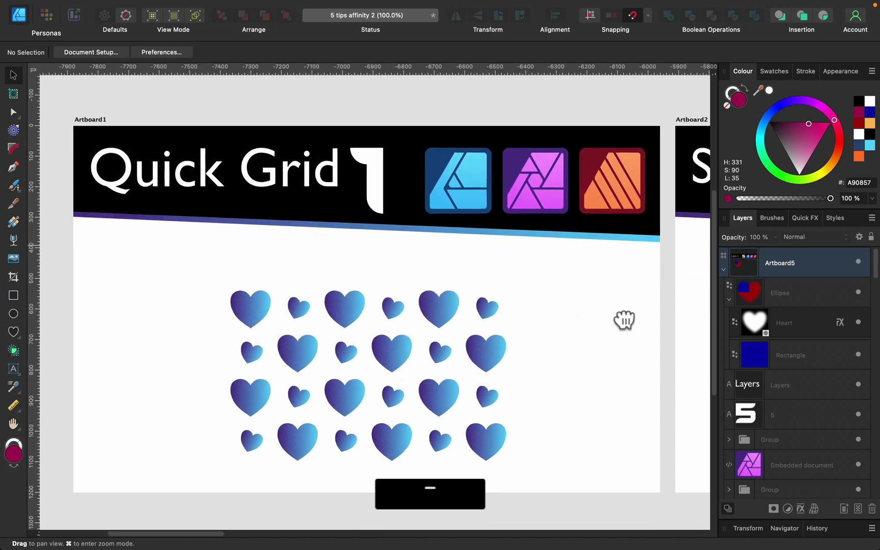